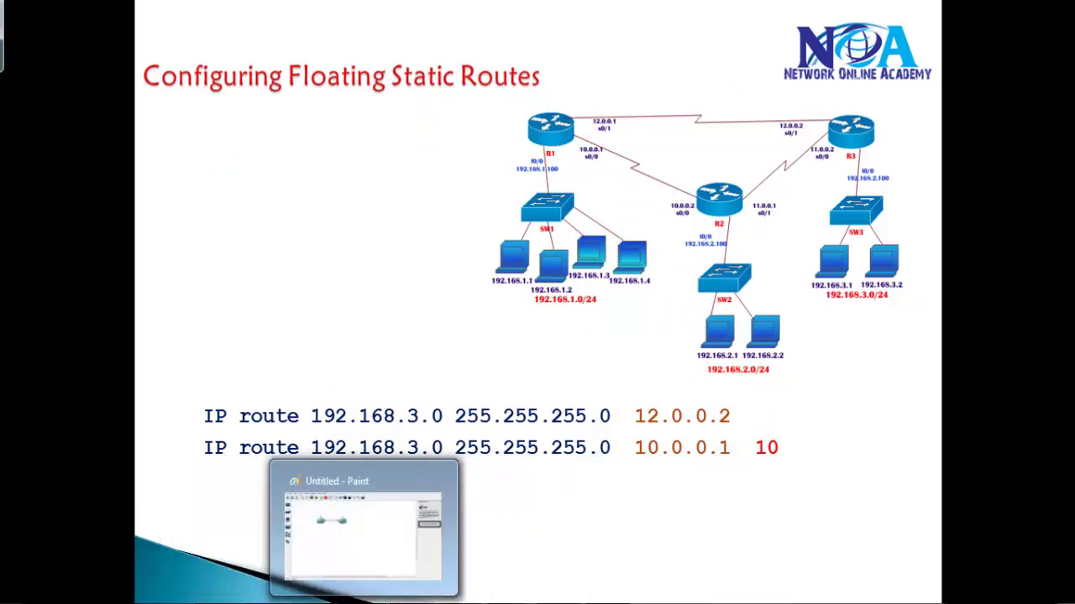
# Step: Bring the Paint canvas with the three-router network diagram in front of the PowerPoint slideshow
pyautogui.click(361, 601)
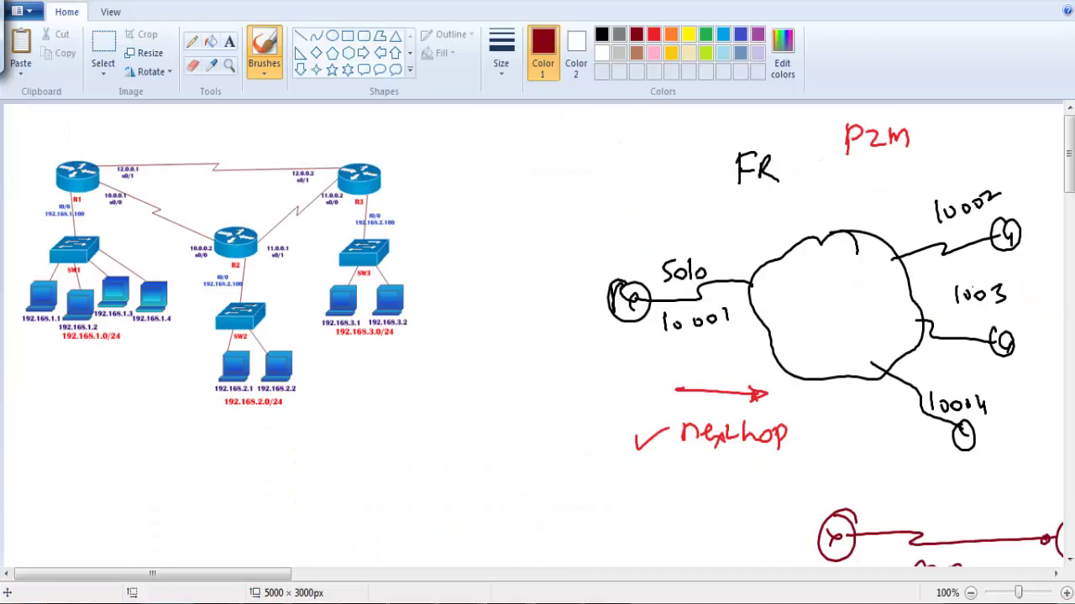
# Step: In Router1's CLI, enter global configuration mode with conf t
pyautogui.moveTo(509, 601)
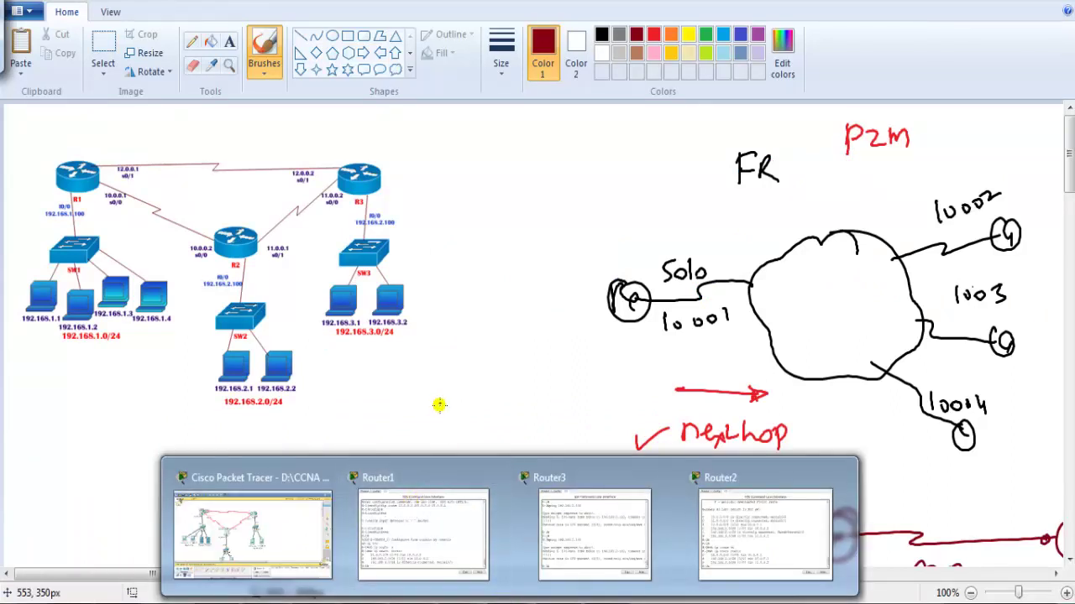
pyautogui.click(426, 534)
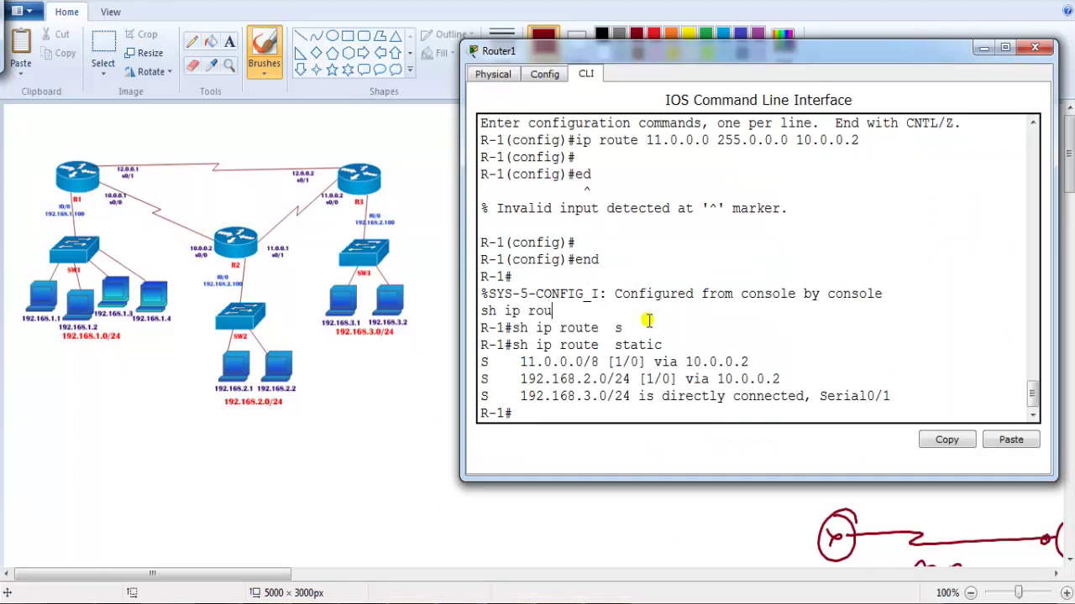
pyautogui.press('Return')
pyautogui.press('Return')
pyautogui.write('conc t')
pyautogui.press('Return')
pyautogui.press('Return')
pyautogui.write('conf t')
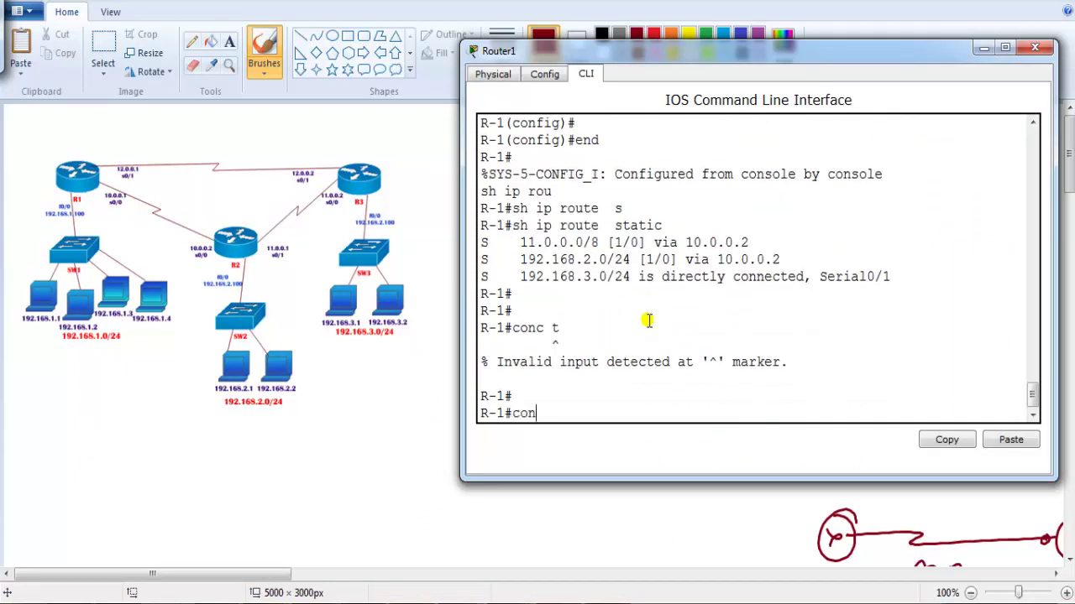
pyautogui.press('Return')
# Step: Shut down interface Serial0/0 and leave configuration mode
pyautogui.write('int s0/0')
pyautogui.press('Return')
pyautogui.write('sh')
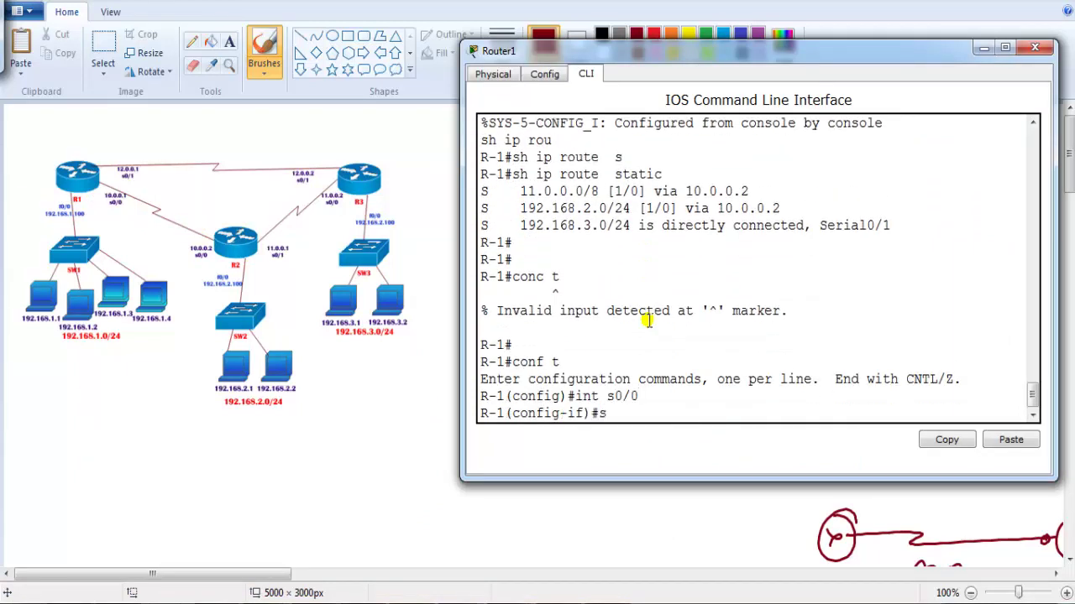
pyautogui.press('Tab')
pyautogui.press('Return')
pyautogui.write('end')
pyautogui.press('Return')
# Step: Display the full routing table, then only the static routes, leaving 192.168.3.0/24
pyautogui.write('sh ip rou')
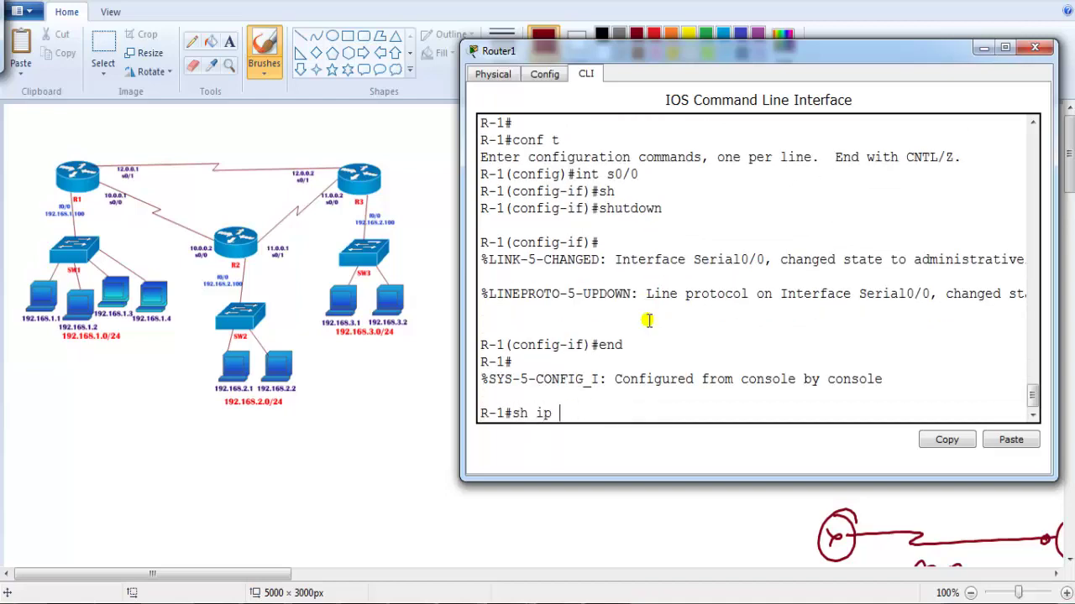
pyautogui.press('Tab')
pyautogui.press('Return')
pyautogui.press('Return')
pyautogui.press('Return')
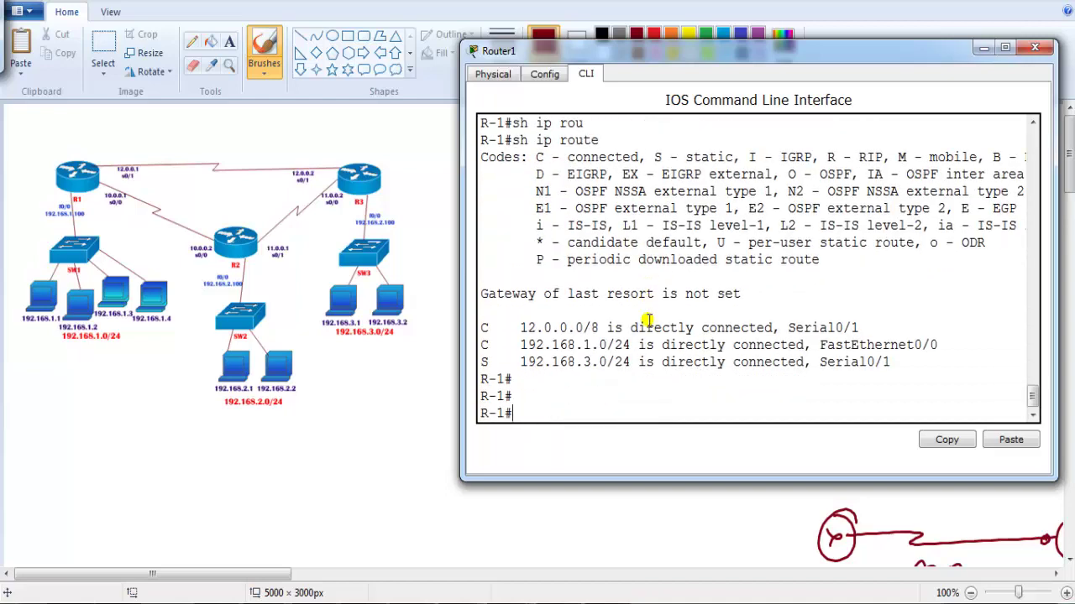
pyautogui.write('sh ip route st')
pyautogui.press('Tab')
pyautogui.press('Return')
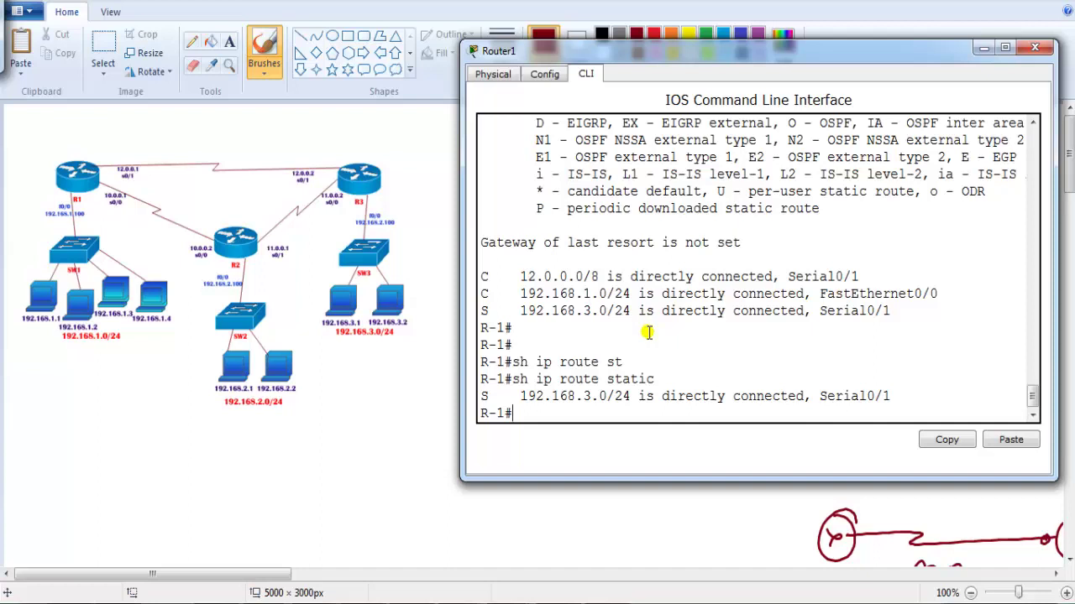
pyautogui.moveTo(535, 396); pyautogui.dragTo(804, 396)
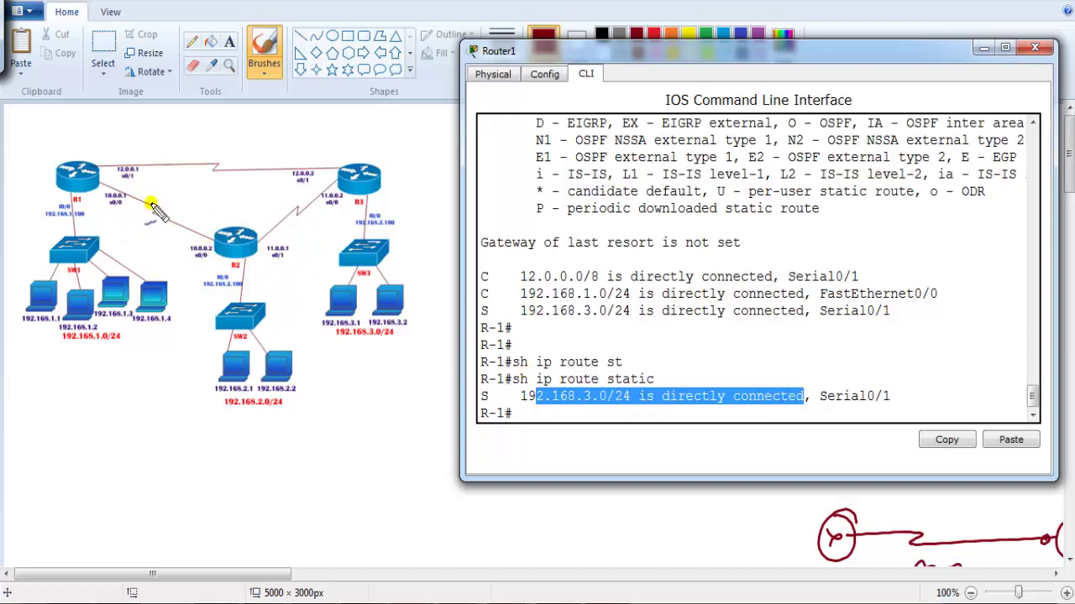
pyautogui.moveTo(151, 204)
pyautogui.mouseDown()
pyautogui.moveTo(157, 223)
pyautogui.moveTo(146, 225)
pyautogui.moveTo(192, 263)
pyautogui.moveTo(191, 383)
pyautogui.moveTo(195, 353)
pyautogui.mouseUp()
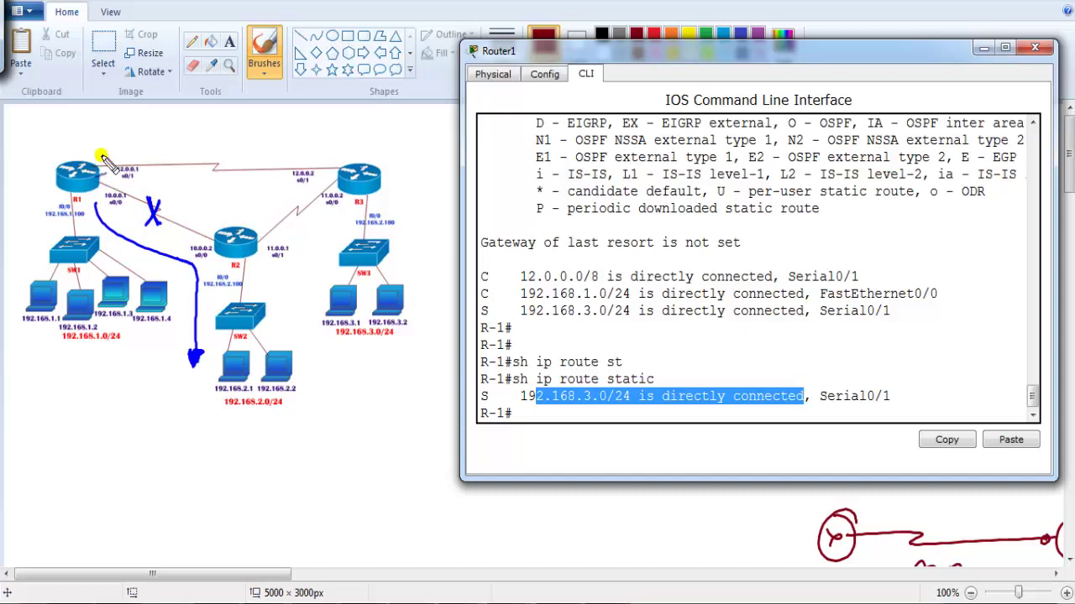
pyautogui.moveTo(101, 156)
pyautogui.mouseDown()
pyautogui.moveTo(248, 159)
pyautogui.moveTo(400, 191)
pyautogui.moveTo(269, 271)
pyautogui.moveTo(254, 333)
pyautogui.mouseUp()
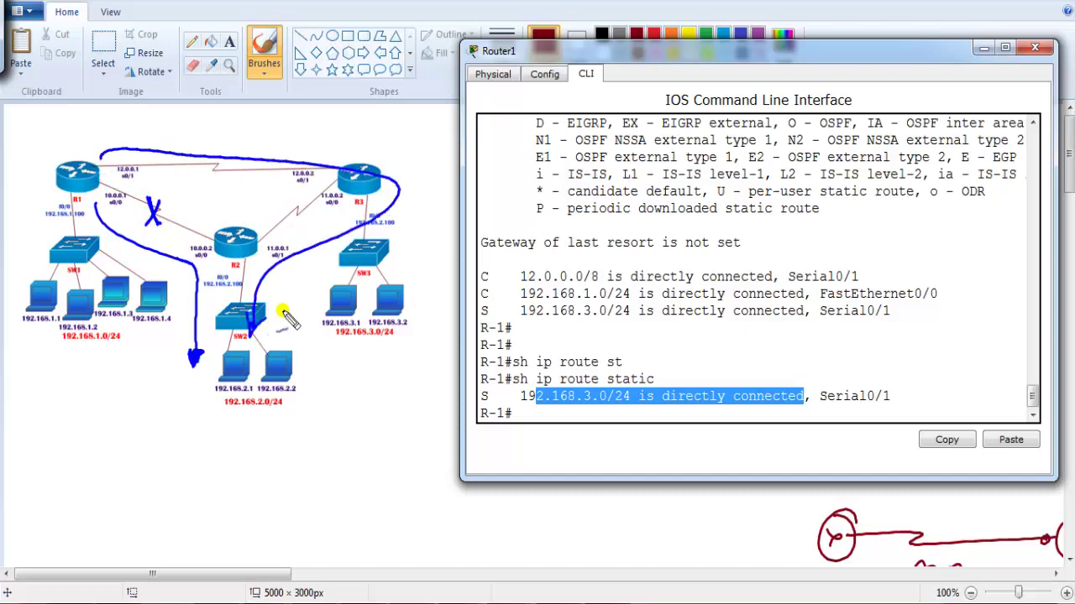
pyautogui.press('Escape')
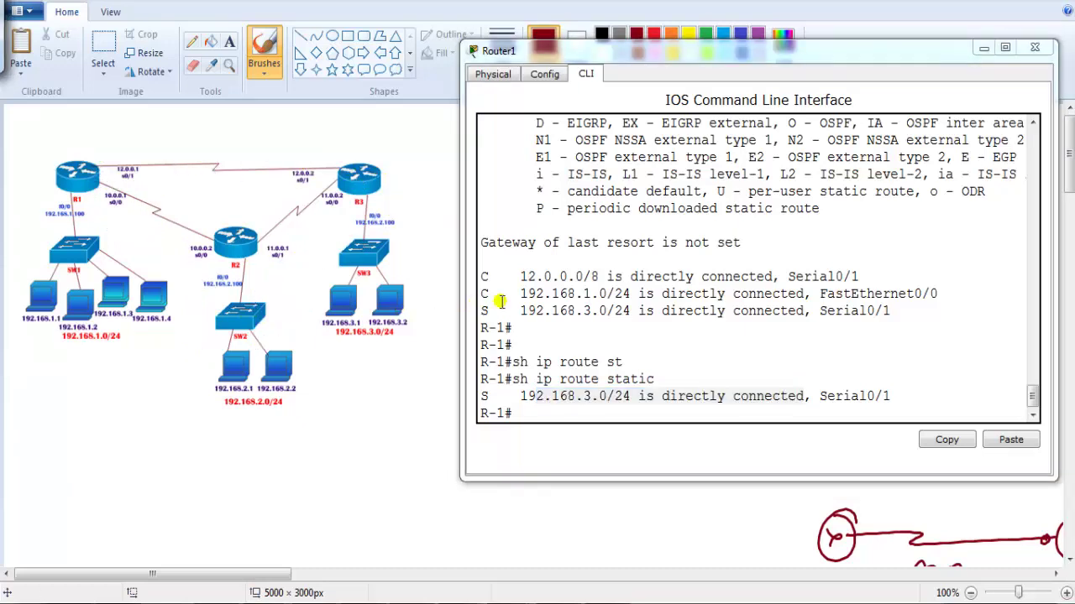
# Step: In Router1's CLI, enter configuration mode and select interface Serial0/0
pyautogui.click(659, 296)
pyautogui.press('Return')
pyautogui.press('Return')
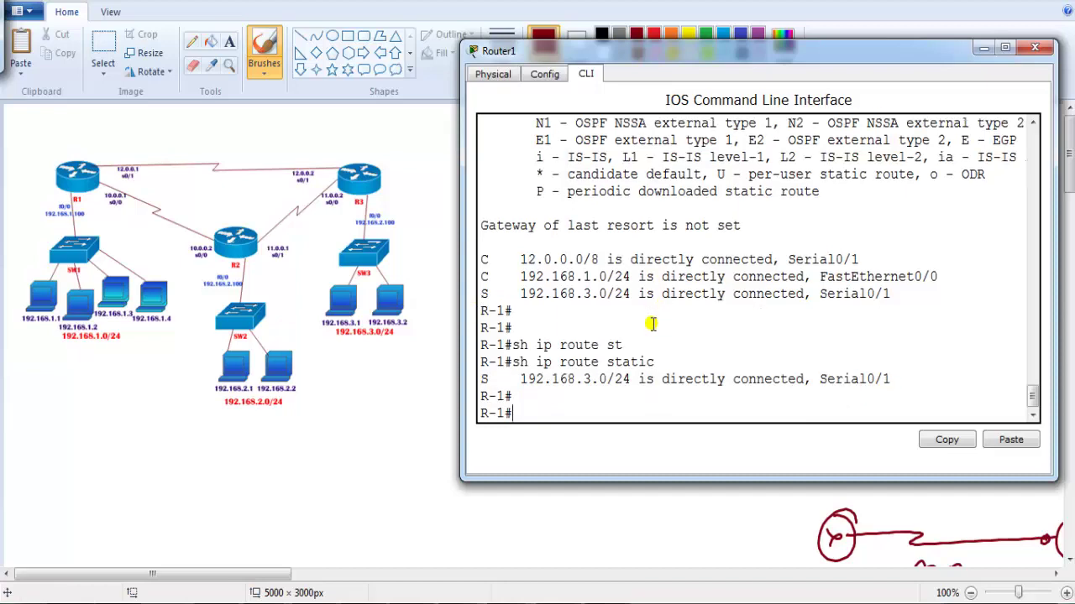
pyautogui.write('conf t')
pyautogui.press('Return')
pyautogui.write('int s0/0')
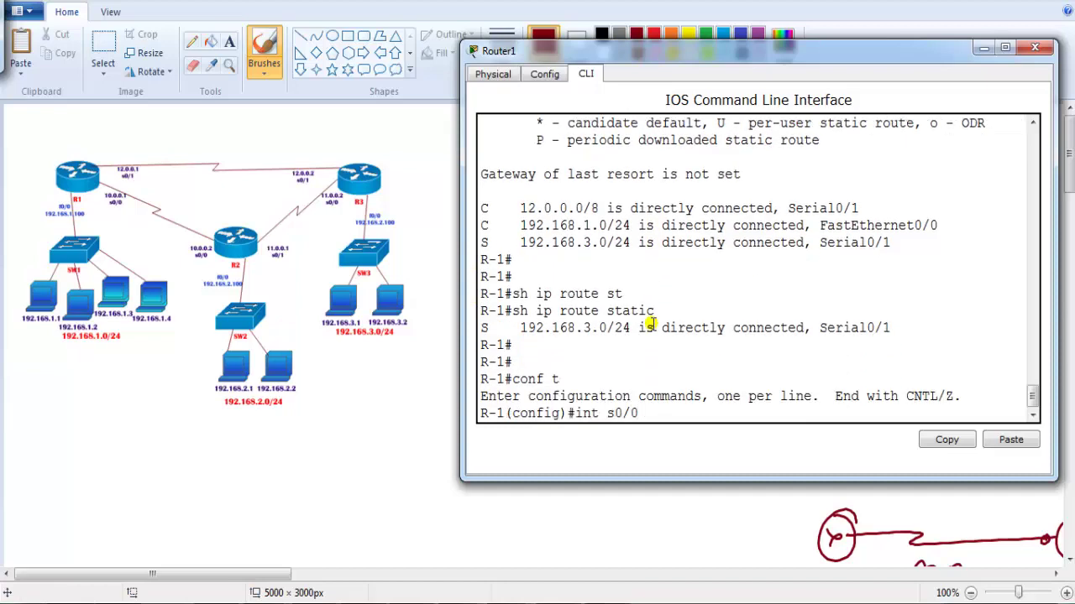
pyautogui.press('Return')
# Step: Issue no shutdown on Serial0/0 and exit configuration mode
pyautogui.write('no sh')
pyautogui.press('Tab')
pyautogui.press('Return')
pyautogui.write('ed')
pyautogui.press('Return')
pyautogui.press('Return')
pyautogui.write('end')
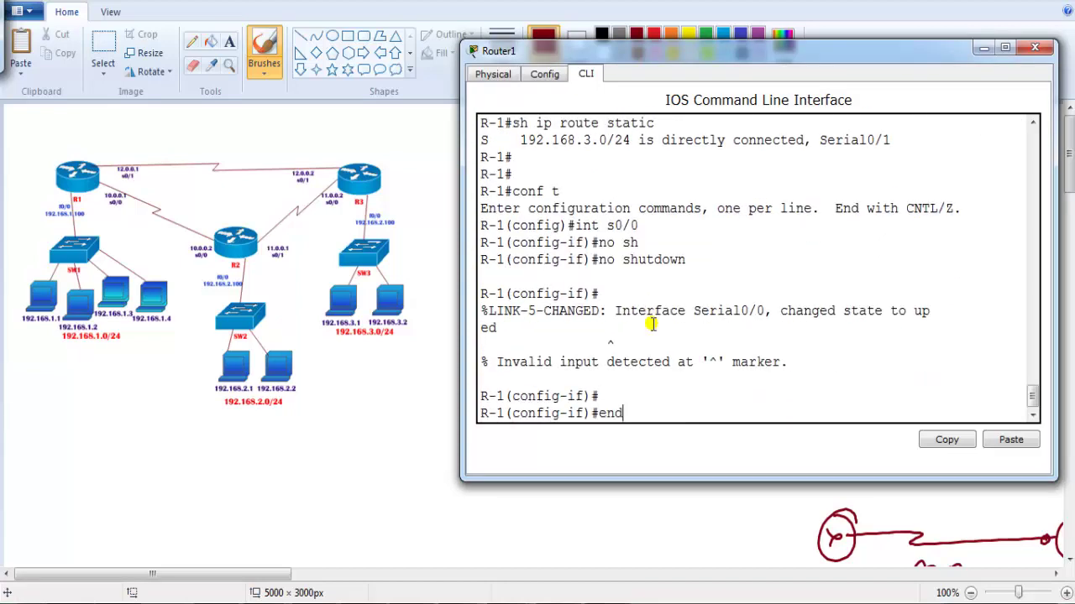
pyautogui.press('Return')
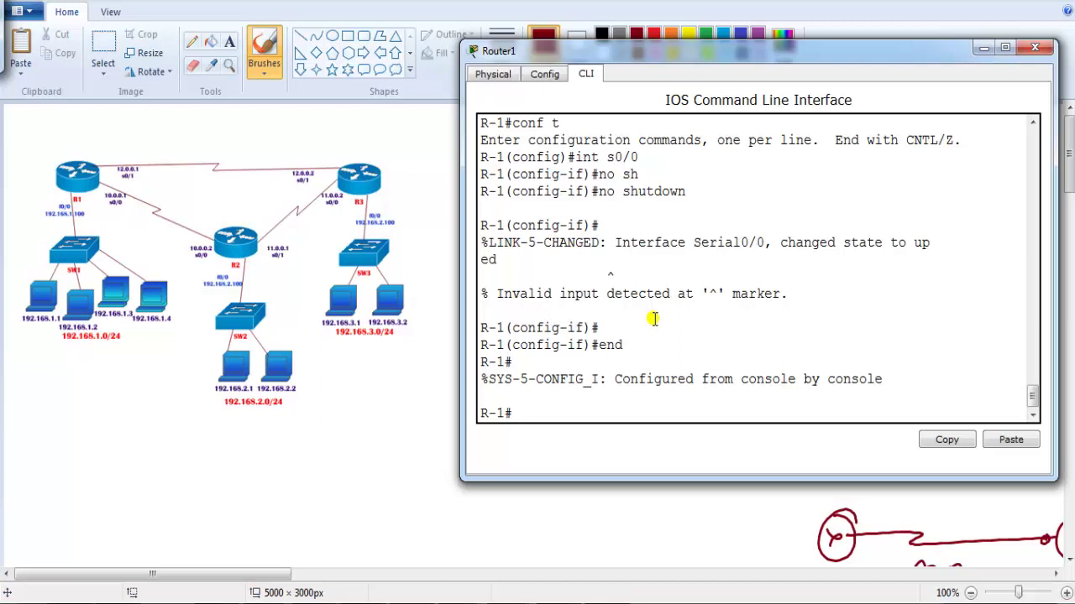
# Step: List static routes, confirming 11.0.0.0/8 and 192.168.2.0/24 via 10.0.0.2 are back
pyautogui.press('Return')
pyautogui.press('Return')
pyautogui.write('sh ip rou')
pyautogui.press('Tab')
pyautogui.write('st')
pyautogui.press('Tab')
pyautogui.press('Return')
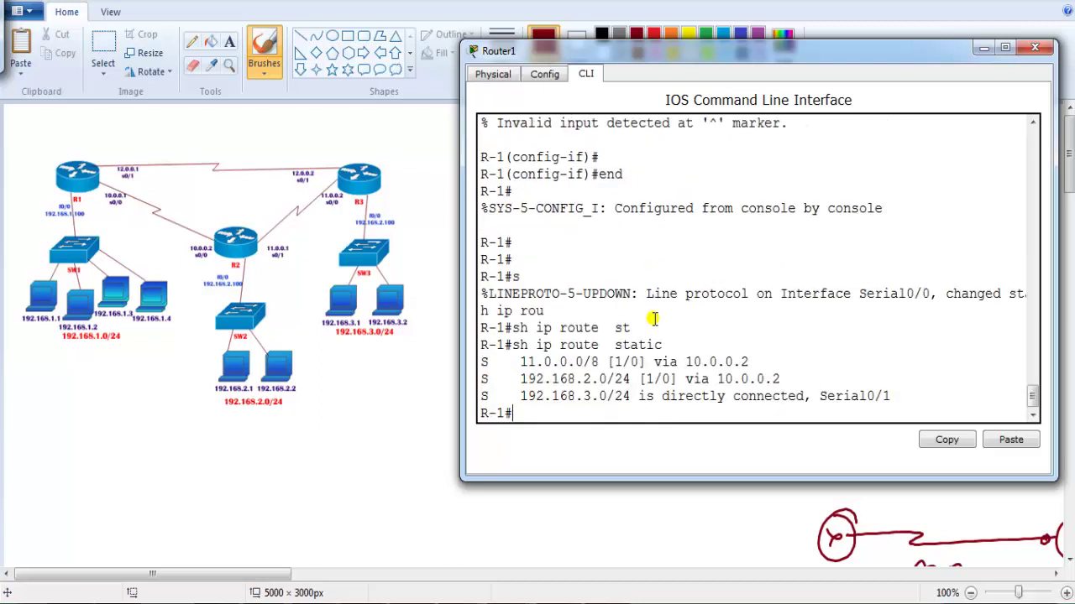
pyautogui.press('Return')
pyautogui.press('Return')
pyautogui.press('Return')
pyautogui.press('Return')
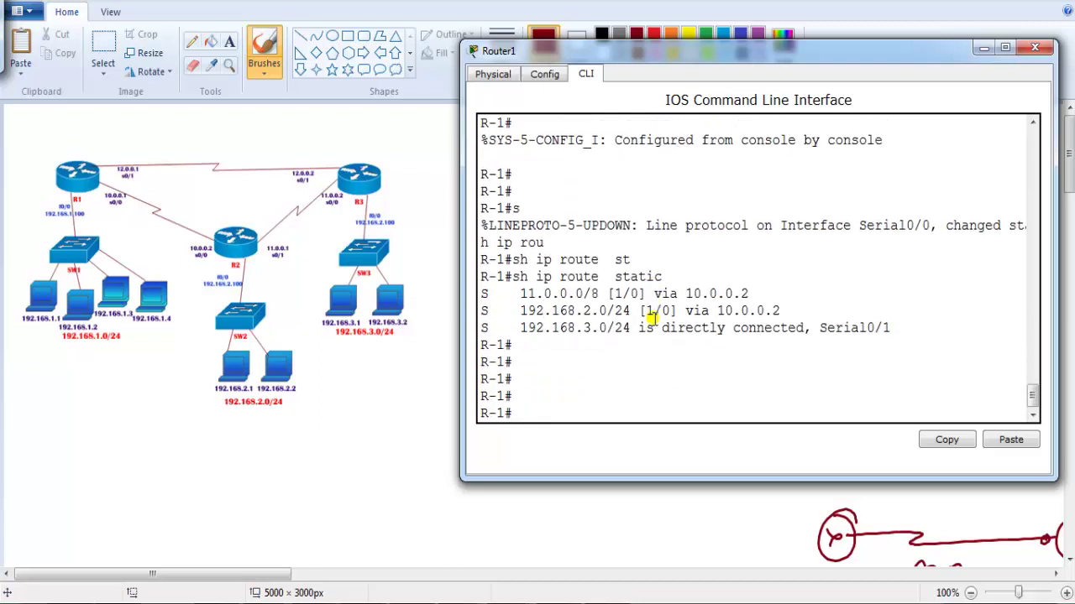
pyautogui.press('Return')
pyautogui.press('Return')
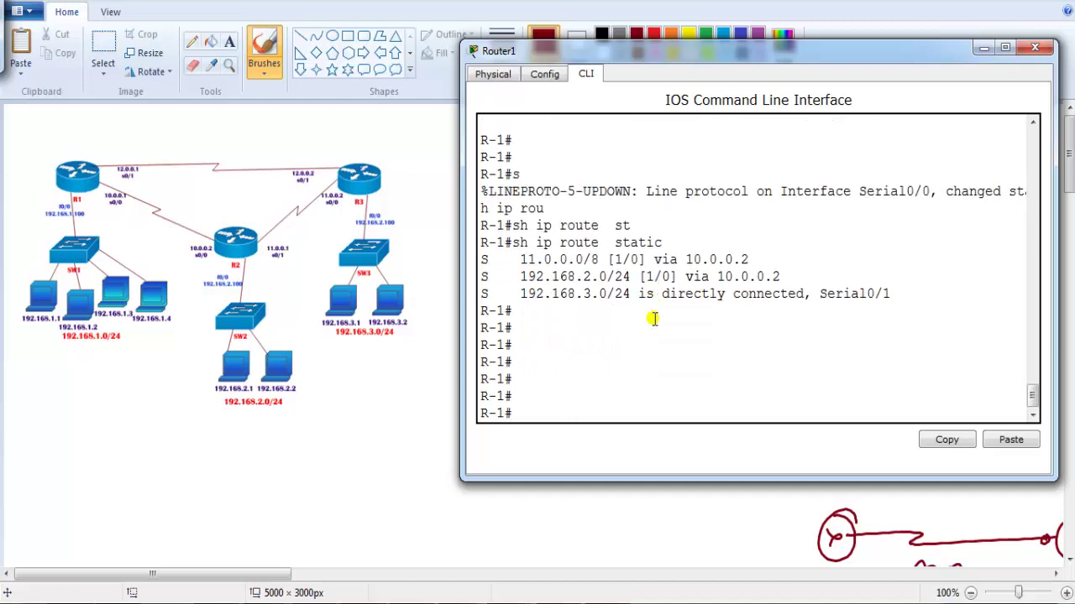
pyautogui.write('conf t')
pyautogui.press('Return')
# Step: Type ip route 192.168.2.0 255.255.255.0 12.0.0.2 ? to list the distance options
pyautogui.write('ip rotue')
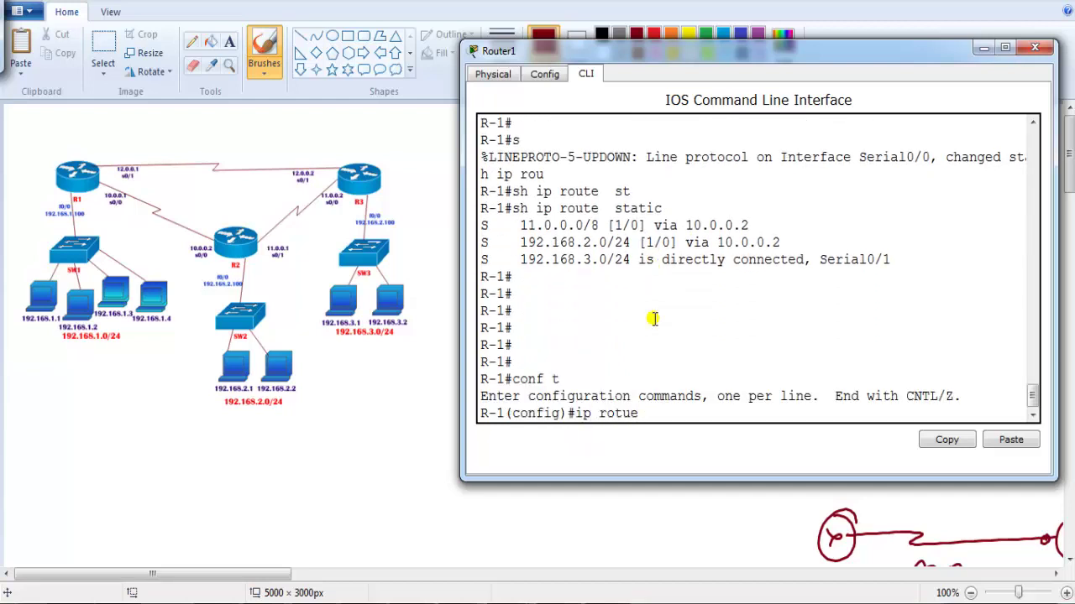
pyautogui.press('Return')
pyautogui.write('ip route 1')
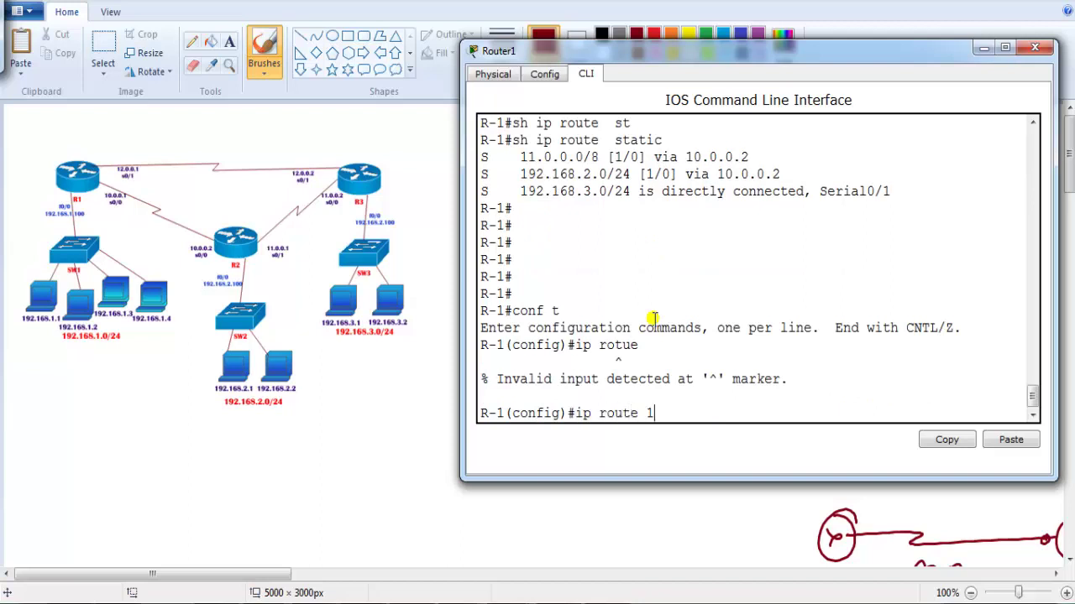
pyautogui.write('92.168.2.0 255.255.25')
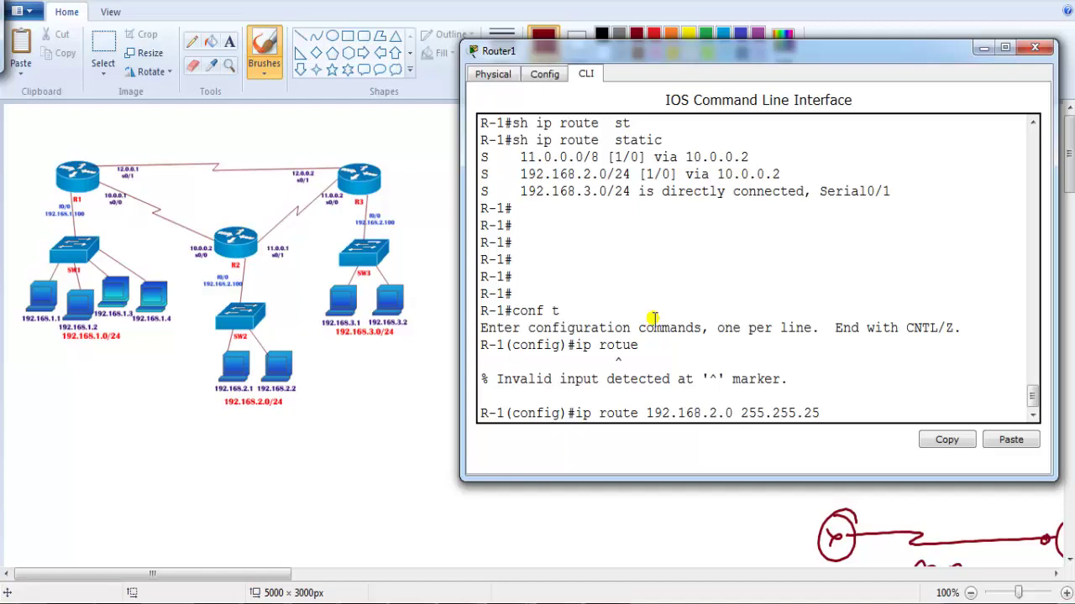
pyautogui.write('.05.0 12.0.0.2')
pyautogui.press('BackSpace')
pyautogui.press('BackSpace')
pyautogui.press('BackSpace')
pyautogui.write('.2 ?')
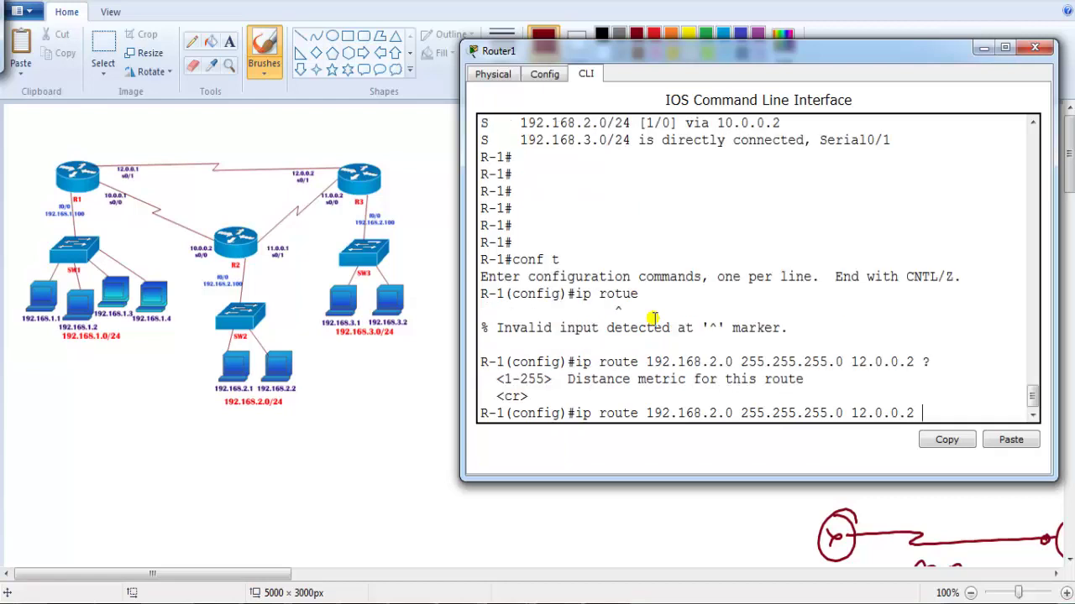
# Step: Submit the 192.168.2.0/24 route via 12.0.0.2 with administrative distance 10
pyautogui.moveTo(497, 378); pyautogui.dragTo(646, 380)
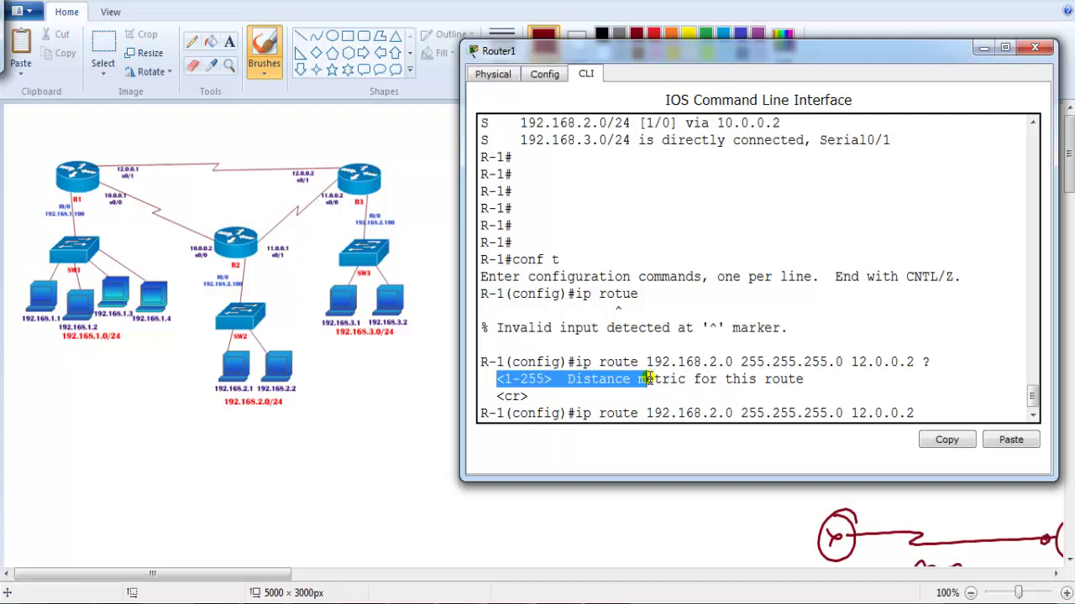
pyautogui.click(835, 323)
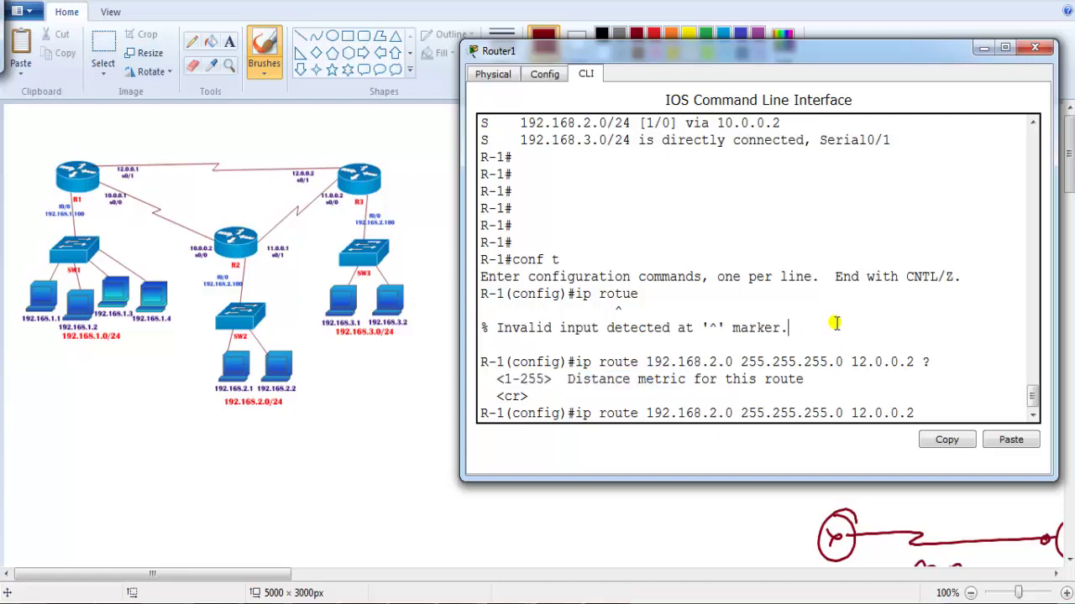
pyautogui.scroll(-1, 836, 323)
pyautogui.press('Return')
pyautogui.press('Return')
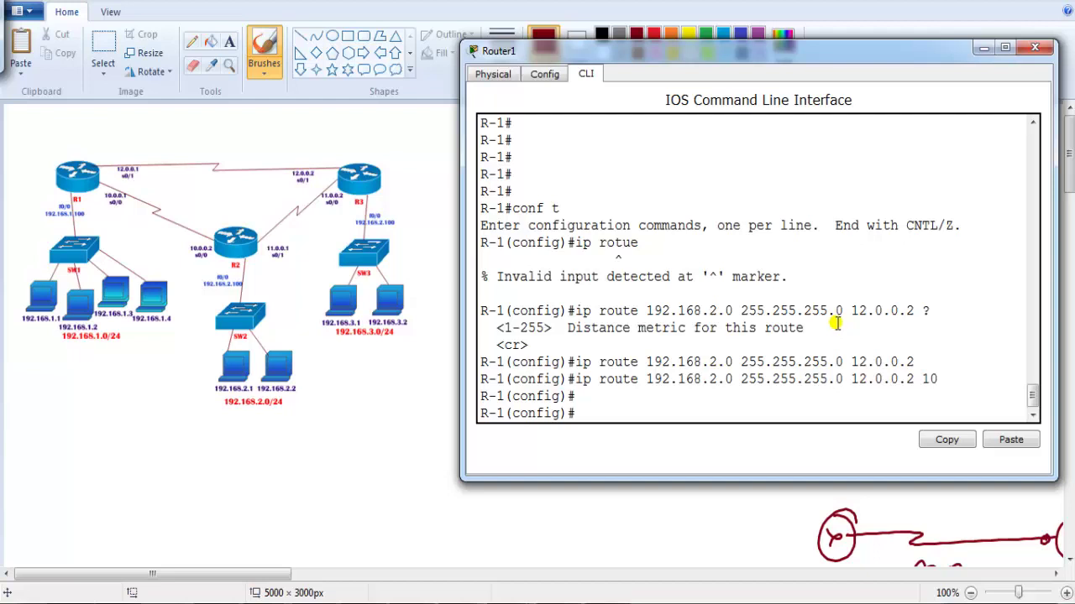
pyautogui.write('i')
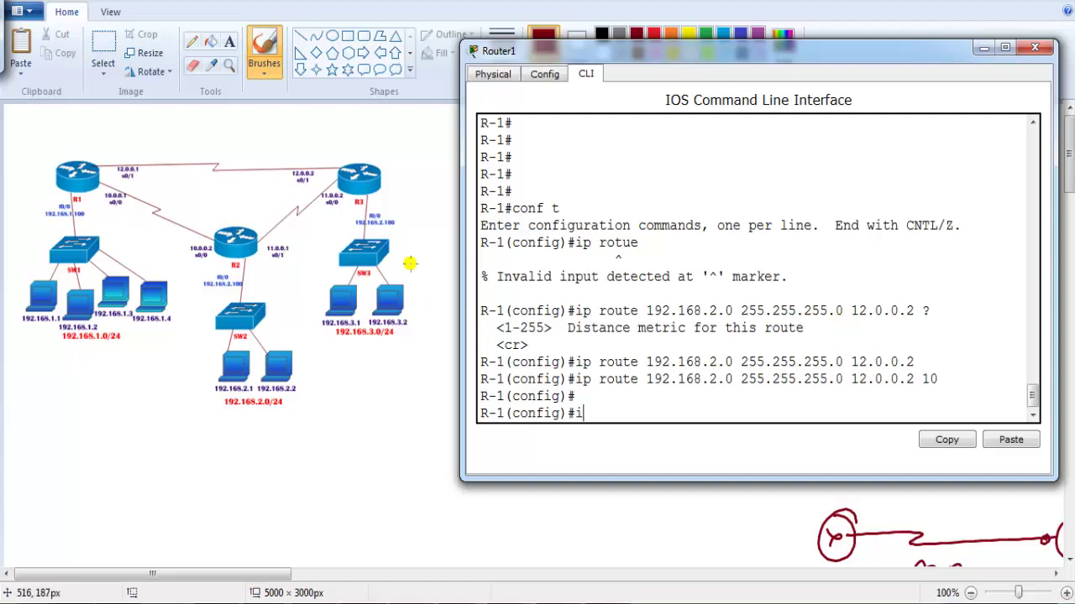
pyautogui.write('p route 192.168.30')
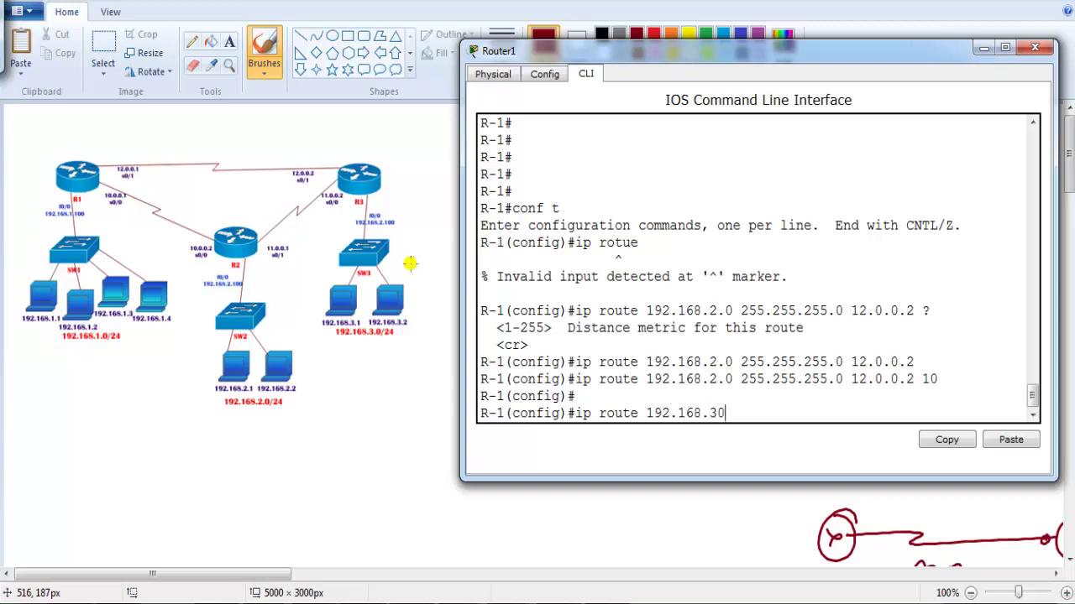
pyautogui.press('BackSpace')
pyautogui.write('.0 255.255.255.0')
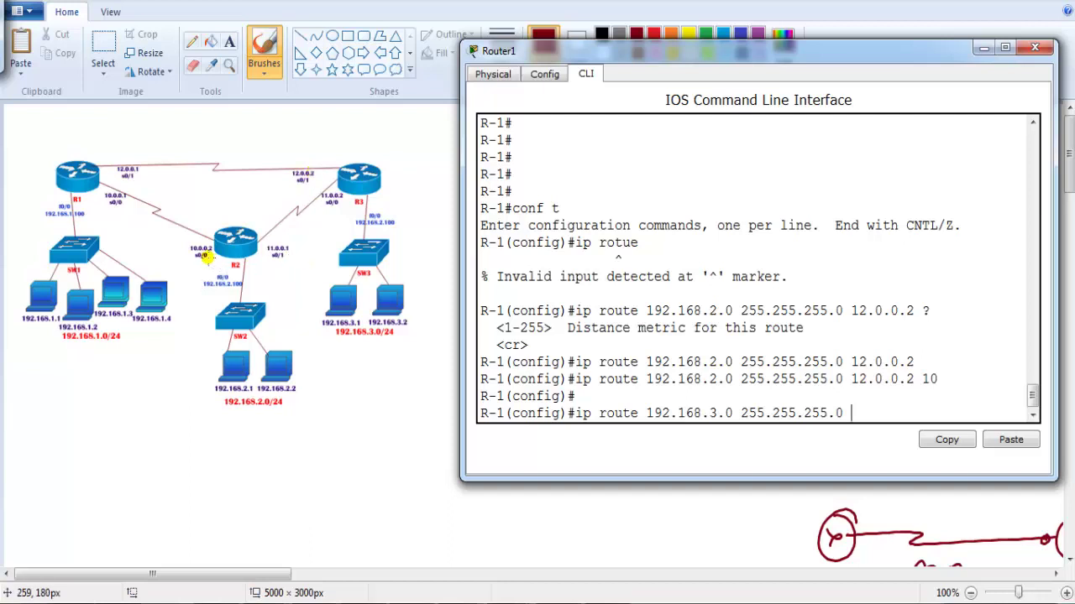
# Step: Add ip route 192.168.3.0 255.255.255.0 10.0.0.2 with distance 10, then type end
pyautogui.write('1')
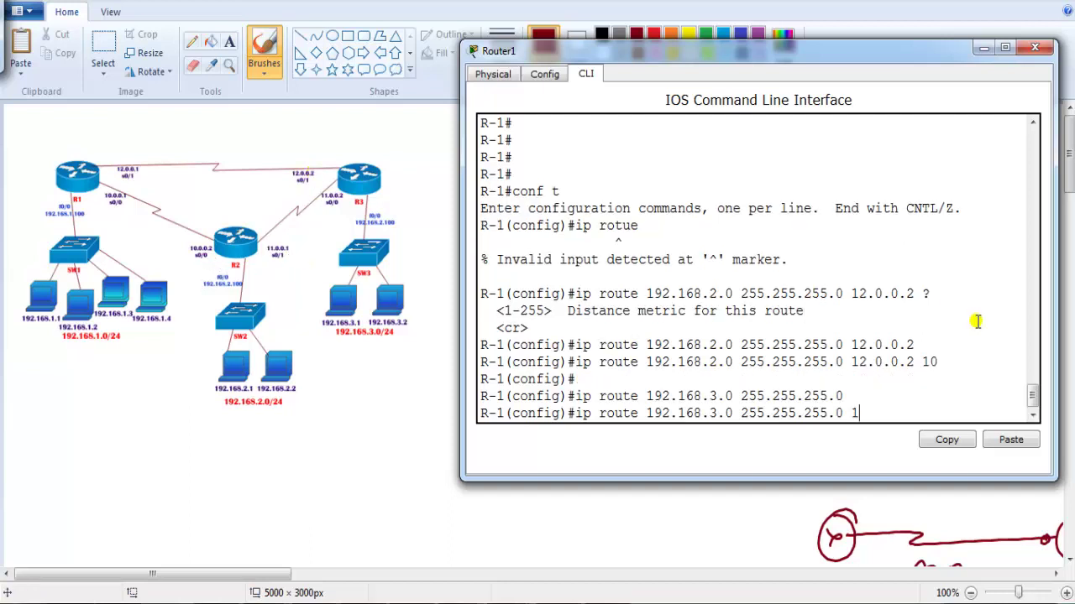
pyautogui.write('0.0.0.2 10.0.0.2 1')
pyautogui.press('Return')
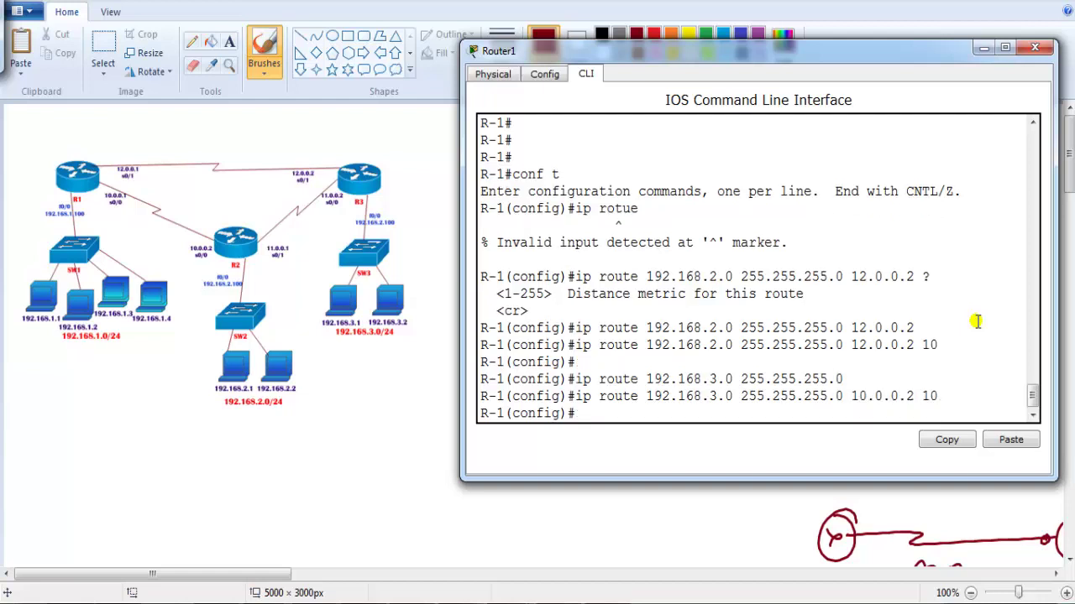
pyautogui.press('Return')
pyautogui.write('end')
pyautogui.press('Return')
pyautogui.press('Return')
pyautogui.press('Return')
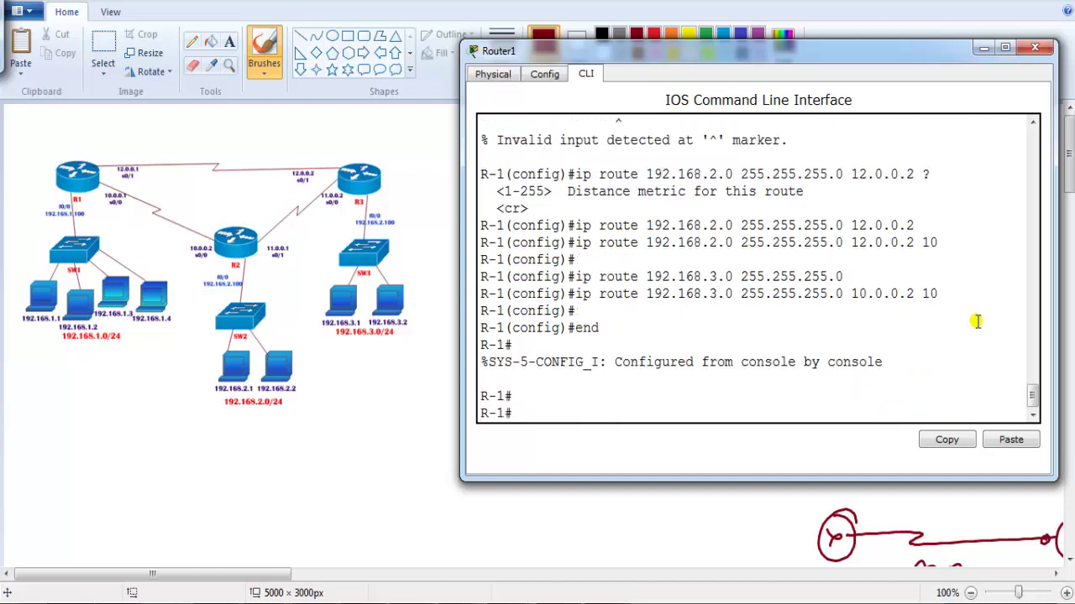
# Step: List the static routes, highlighting the primary [1/0] entries via 10.0.0.2
pyautogui.write('sh ip rou')
pyautogui.press('Tab')
pyautogui.write('st')
pyautogui.press('Tab')
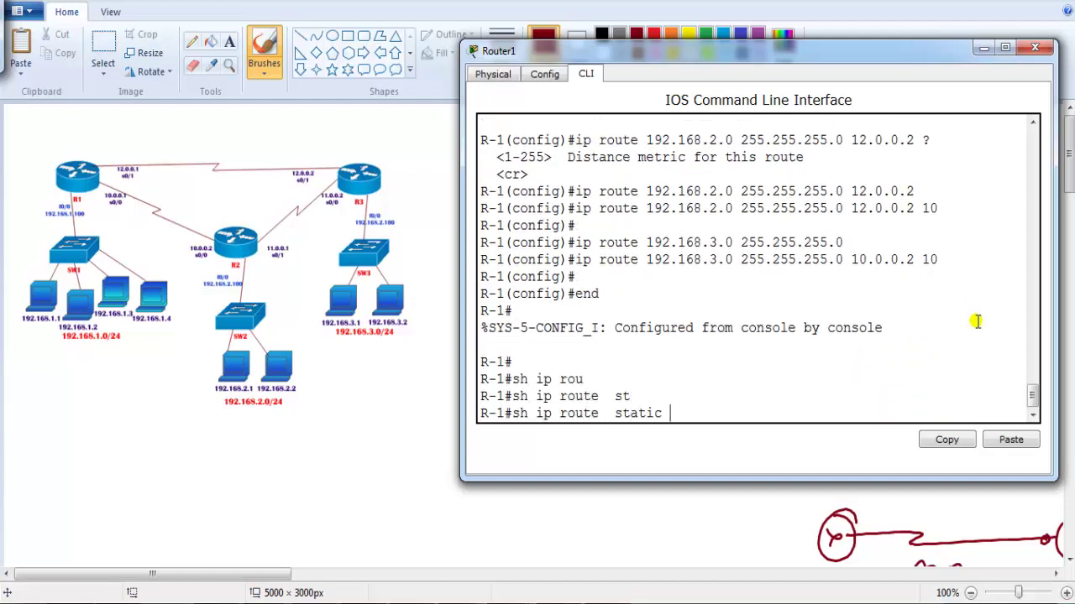
pyautogui.press('Return')
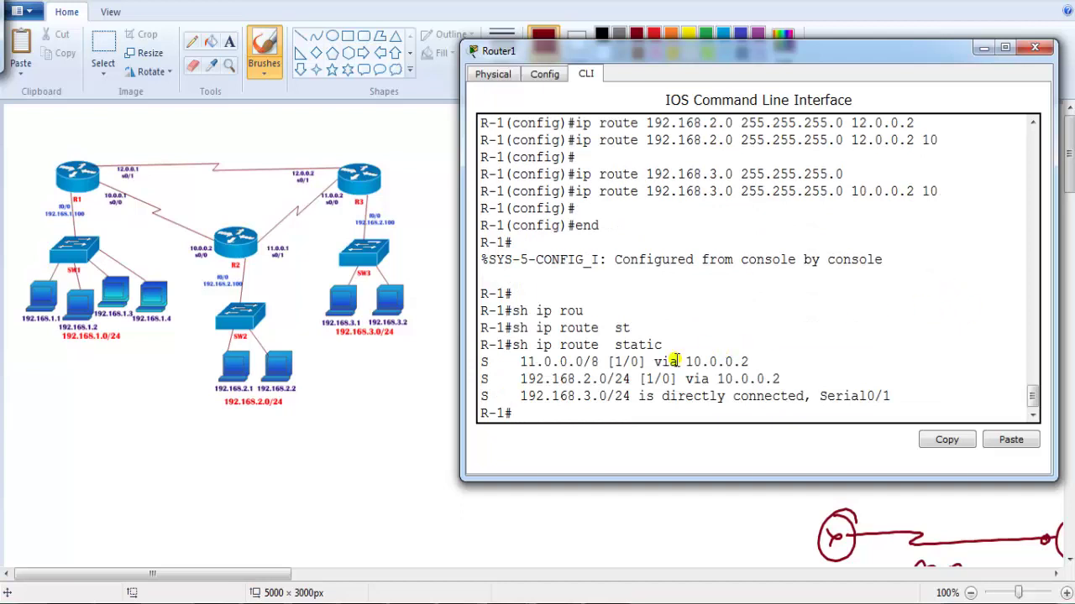
pyautogui.moveTo(670, 362); pyautogui.dragTo(827, 380)
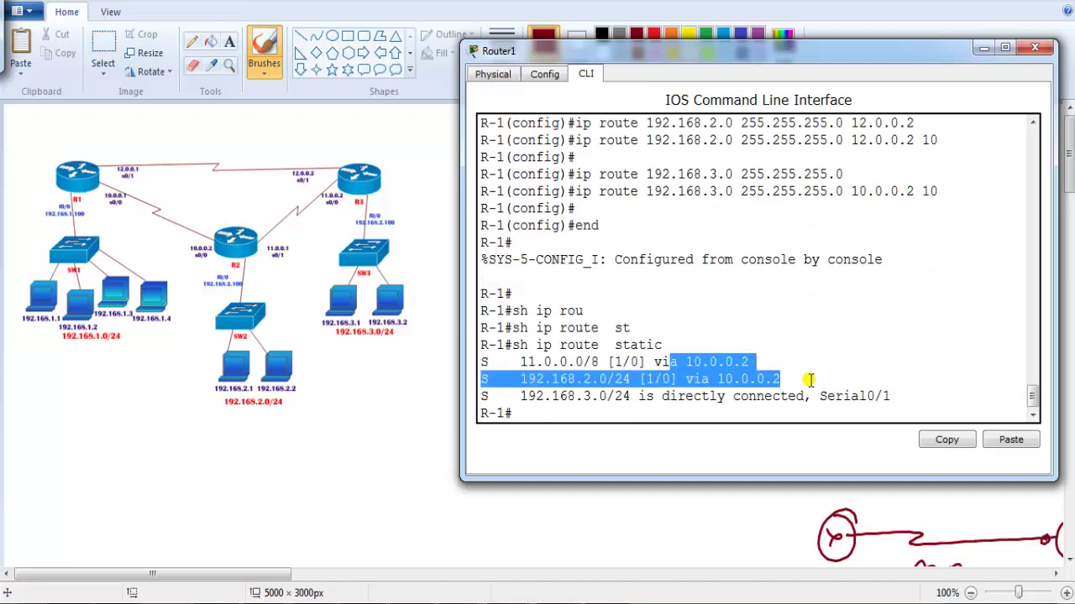
pyautogui.click(807, 378)
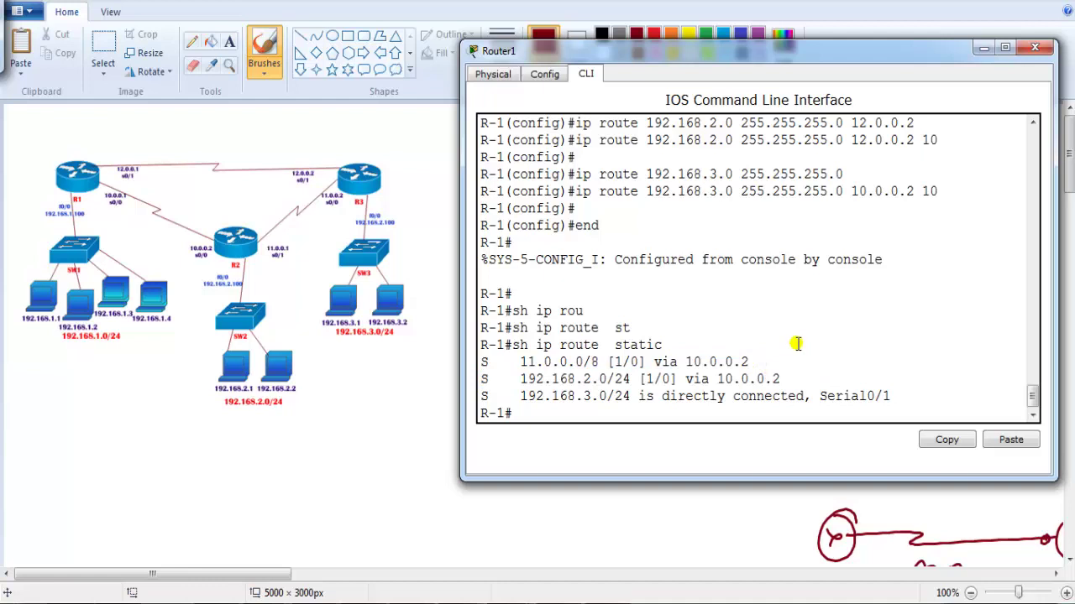
# Step: Re-enter global configuration mode and type int s0/0
pyautogui.click(716, 329)
pyautogui.press('Return')
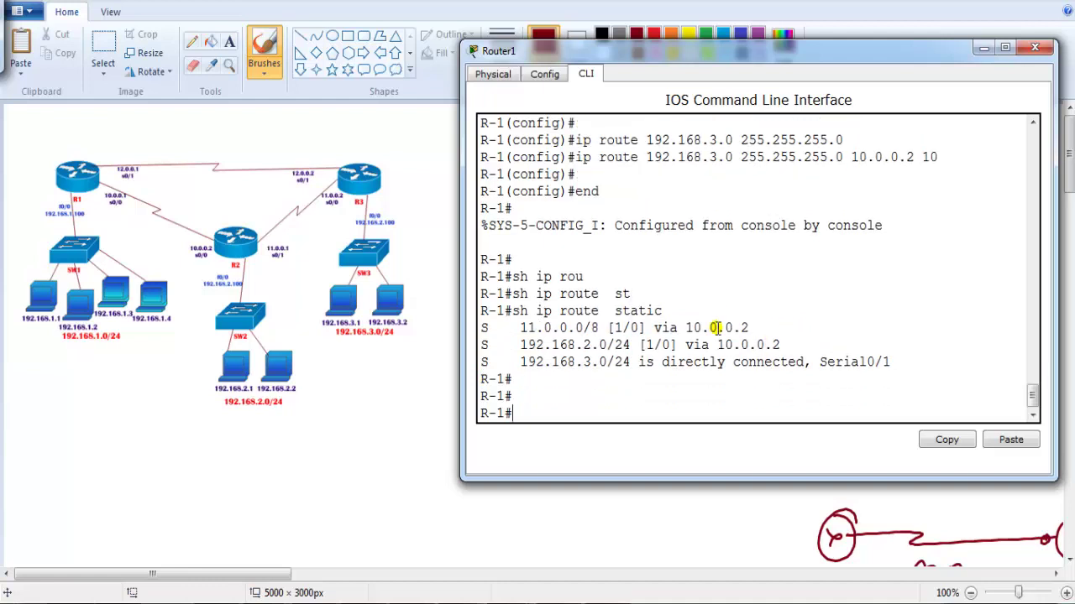
pyautogui.write('conf t')
pyautogui.press('Return')
pyautogui.write('int s0/0')
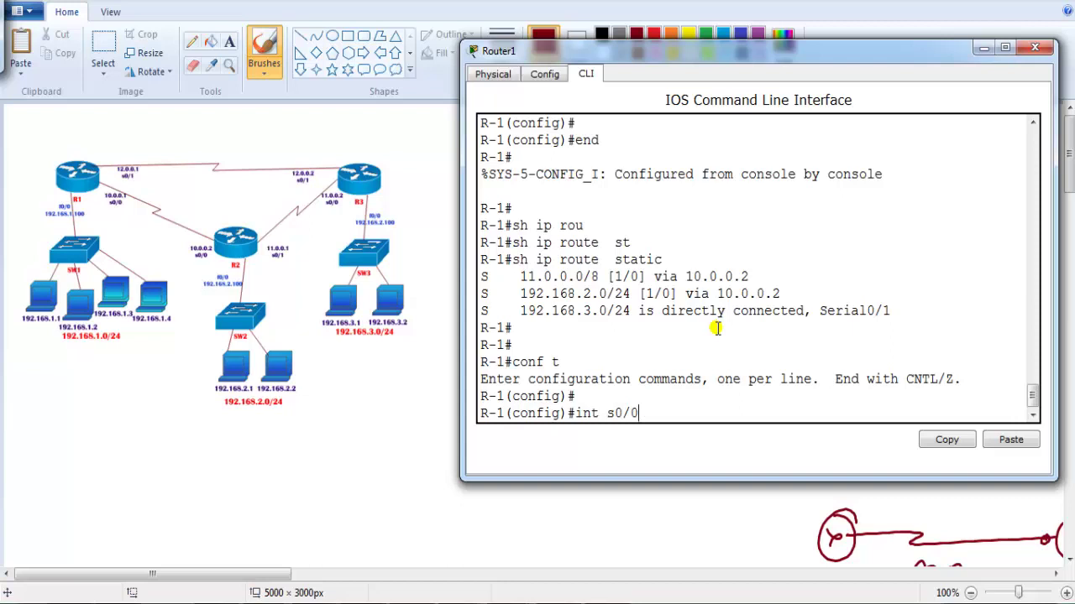
# Step: Shut down interface Serial0/0
pyautogui.press('Return')
pyautogui.press('Return')
pyautogui.write('s')
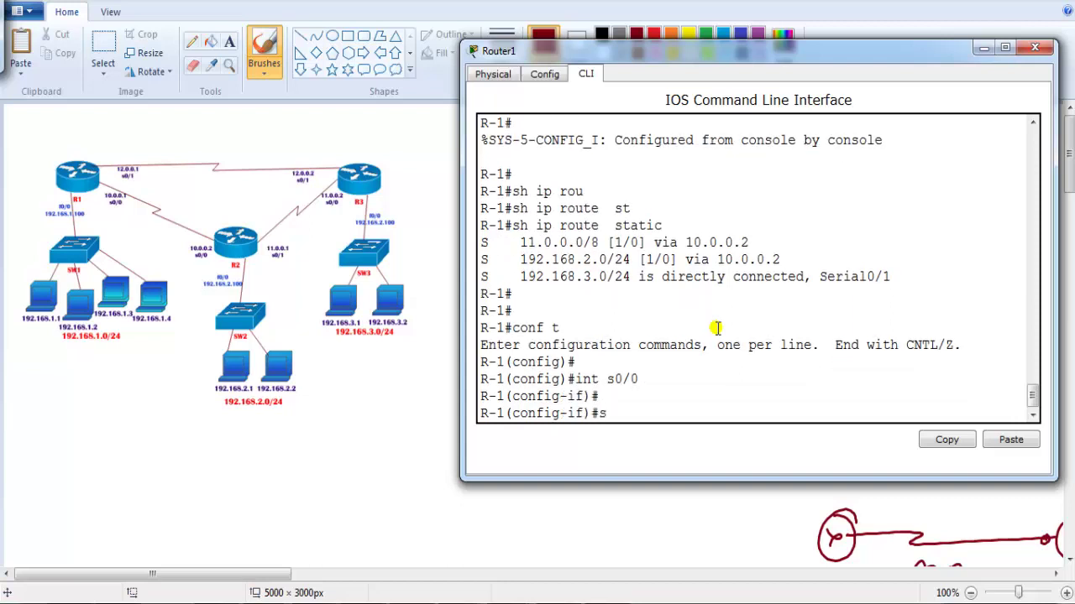
pyautogui.write('h')
pyautogui.press('Tab')
pyautogui.press('Return')
pyautogui.press('Return')
# Step: Display the full routing table with do sh ip route from configuration mode
pyautogui.write('do sh ip orute')
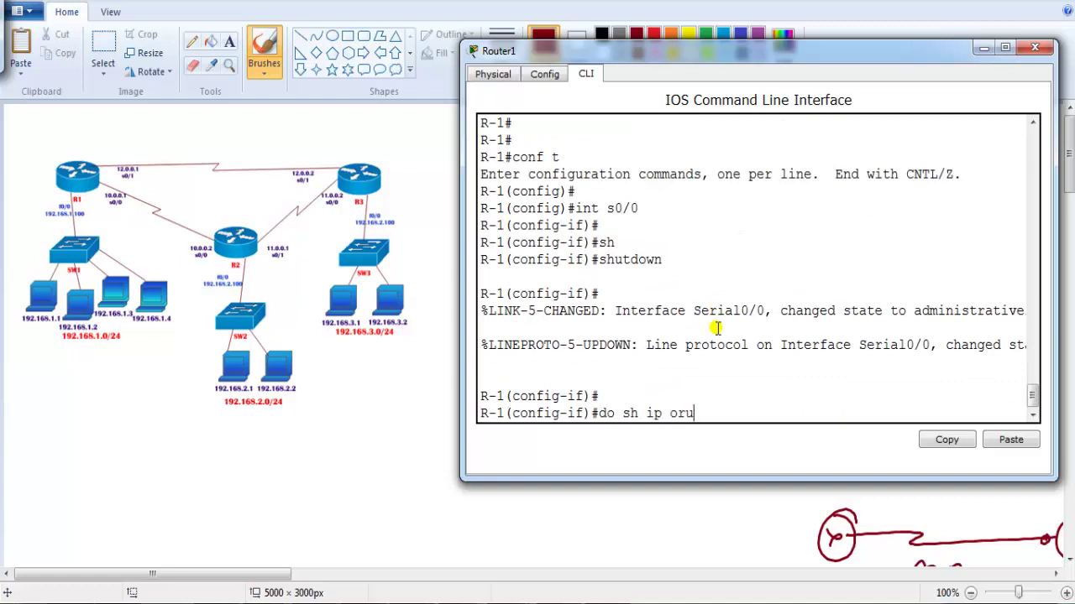
pyautogui.press('BackSpace')
pyautogui.press('BackSpace')
pyautogui.write('route')
pyautogui.press('Return')
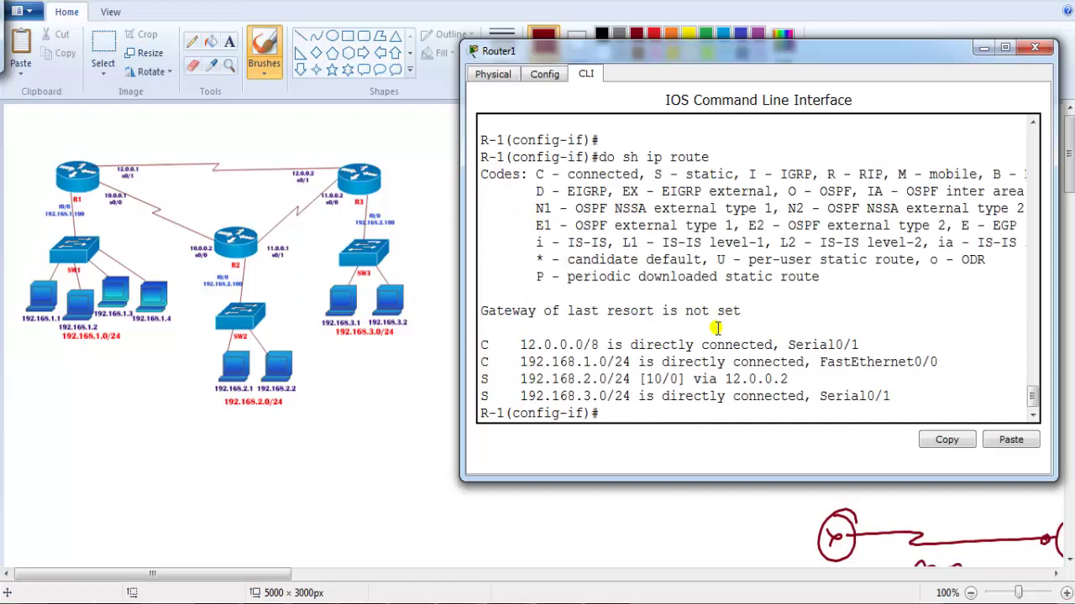
pyautogui.press('Return')
pyautogui.press('Return')
# Step: List static routes and mark the 192.168.2.0/24 [10/0] backup via 12.0.0.2
pyautogui.press('Up')
pyautogui.write('sr')
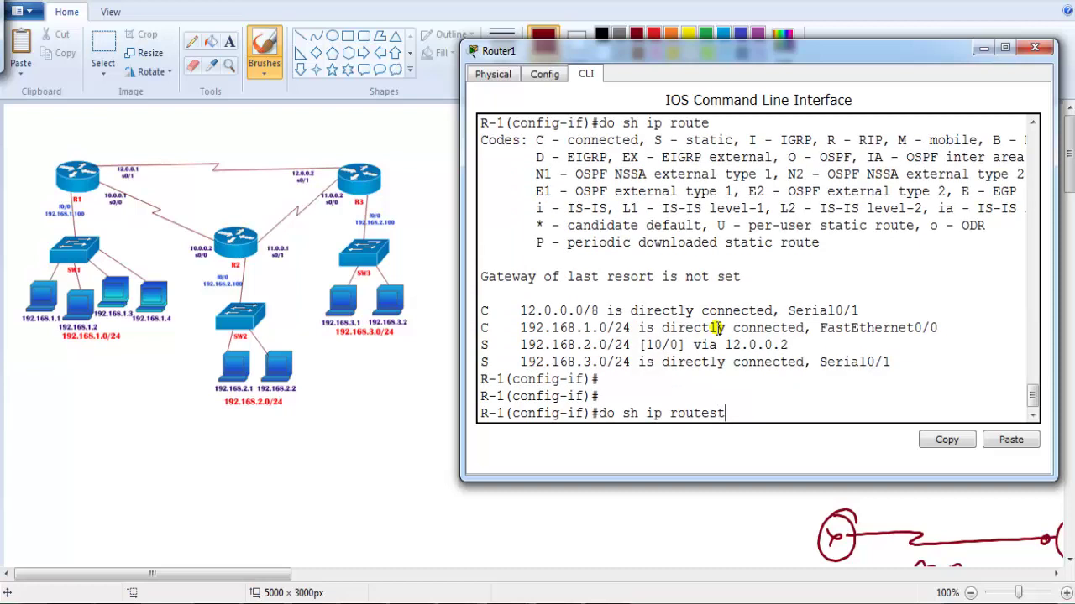
pyautogui.press('BackSpace')
pyautogui.press('BackSpace')
pyautogui.write('static')
pyautogui.press('Return')
pyautogui.press('Return')
pyautogui.press('Return')
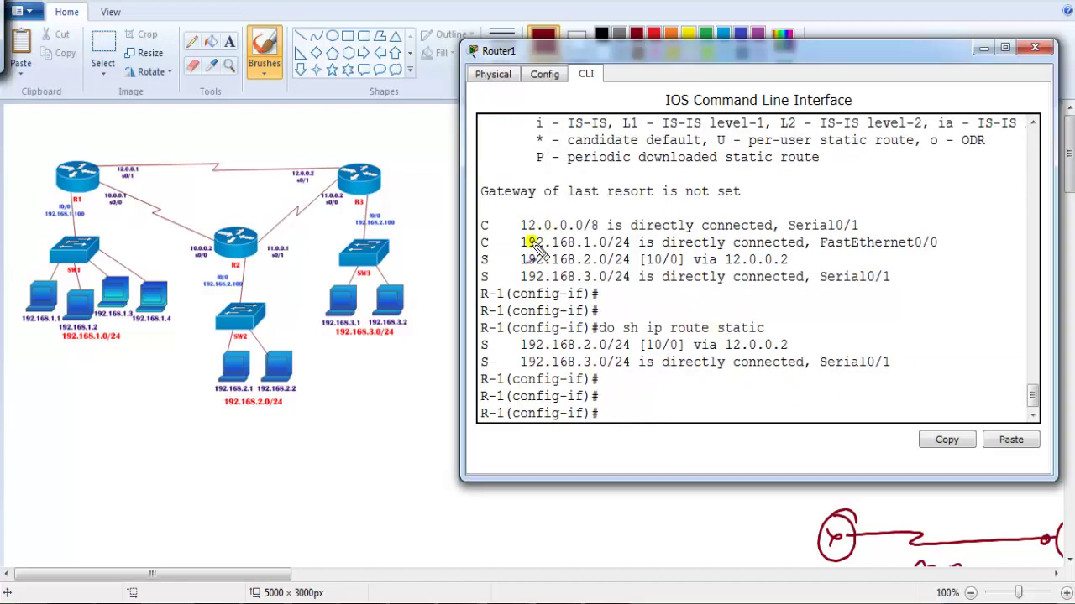
pyautogui.moveTo(579, 330)
pyautogui.mouseDown()
pyautogui.moveTo(528, 327)
pyautogui.moveTo(514, 366)
pyautogui.moveTo(595, 374)
pyautogui.moveTo(568, 329)
pyautogui.mouseUp()
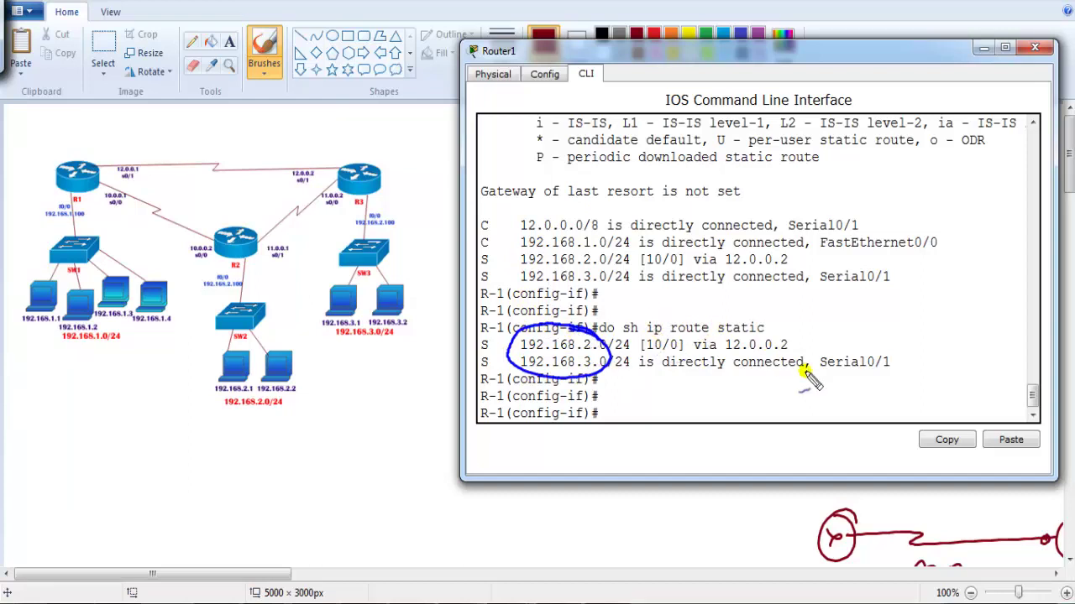
pyautogui.moveTo(722, 357)
pyautogui.mouseDown()
pyautogui.moveTo(797, 354)
pyautogui.moveTo(712, 347)
pyautogui.mouseUp()
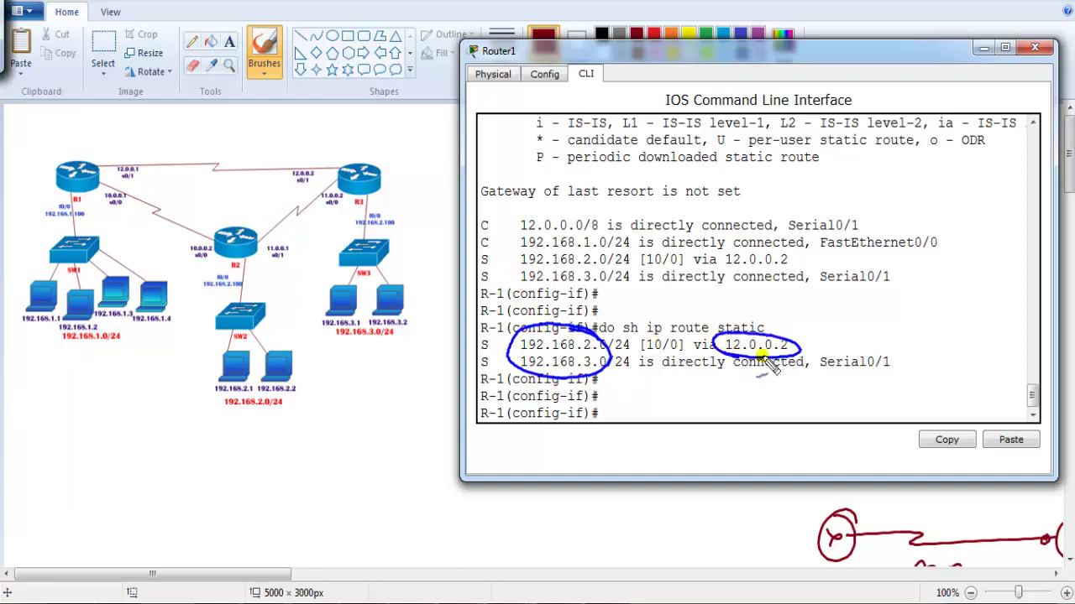
pyautogui.moveTo(153, 145); pyautogui.dragTo(292, 152)
pyautogui.press('Escape')
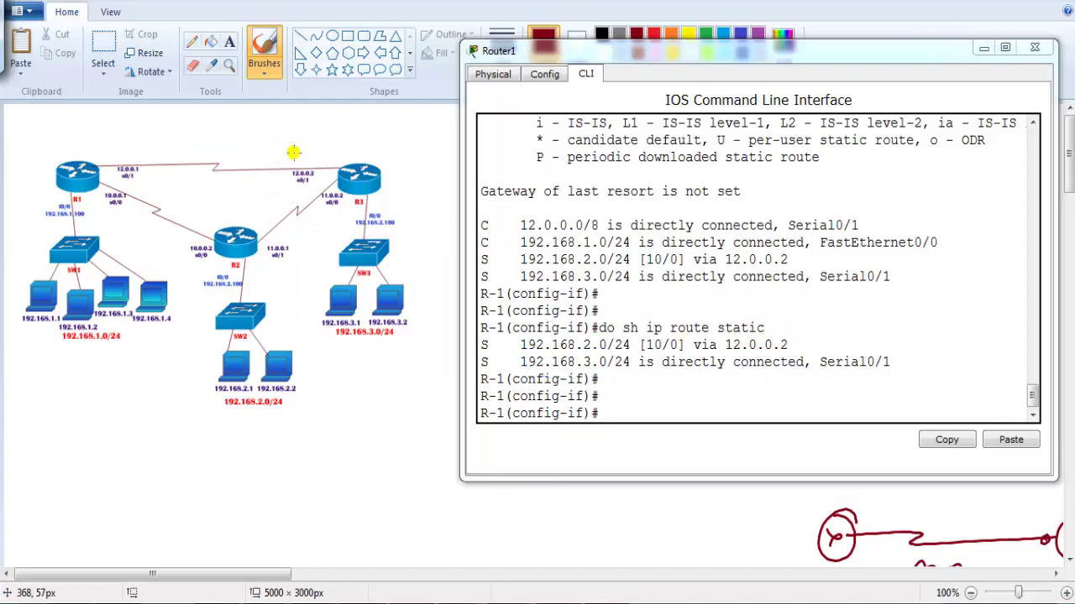
# Step: Bring Serial0/0 back up with no shutdown in Router1's CLI
pyautogui.click(707, 285)
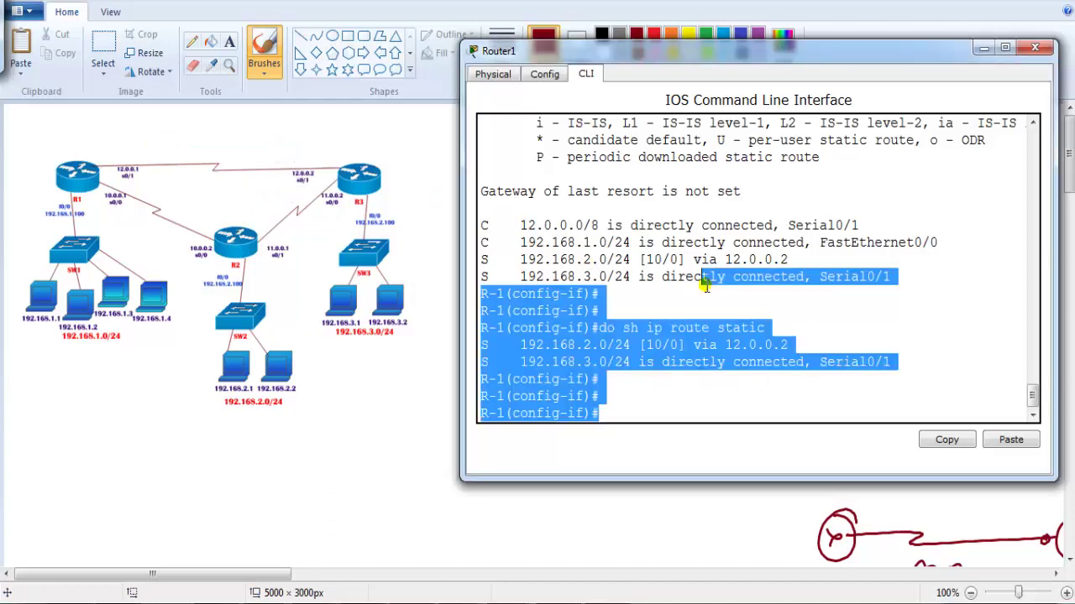
pyautogui.press('Return')
pyautogui.press('Return')
pyautogui.write('NO SH')
pyautogui.press('Tab')
pyautogui.press('Return')
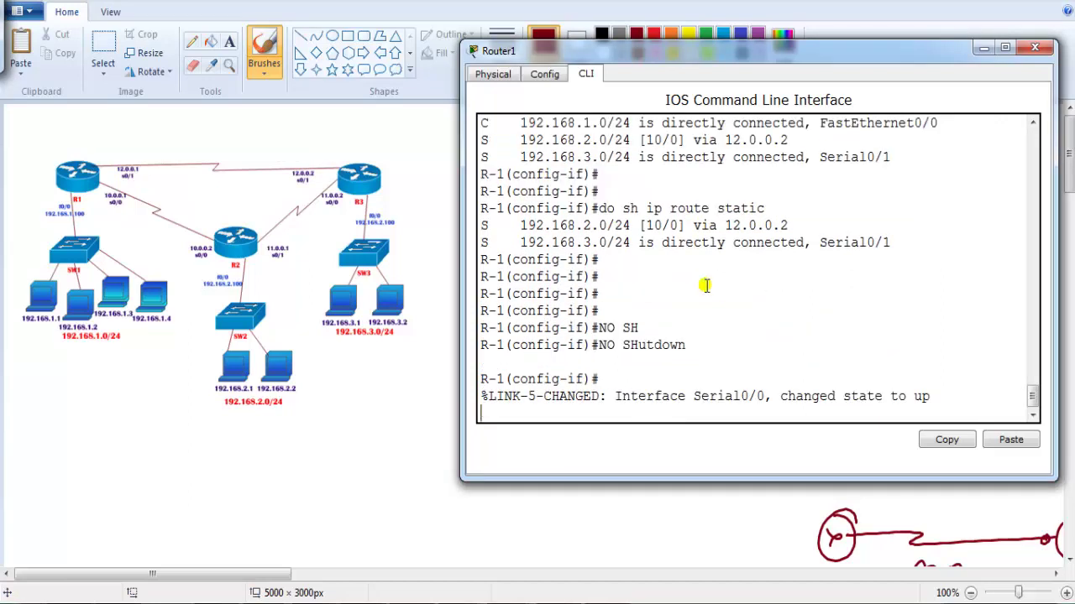
pyautogui.press('Return')
pyautogui.press('Return')
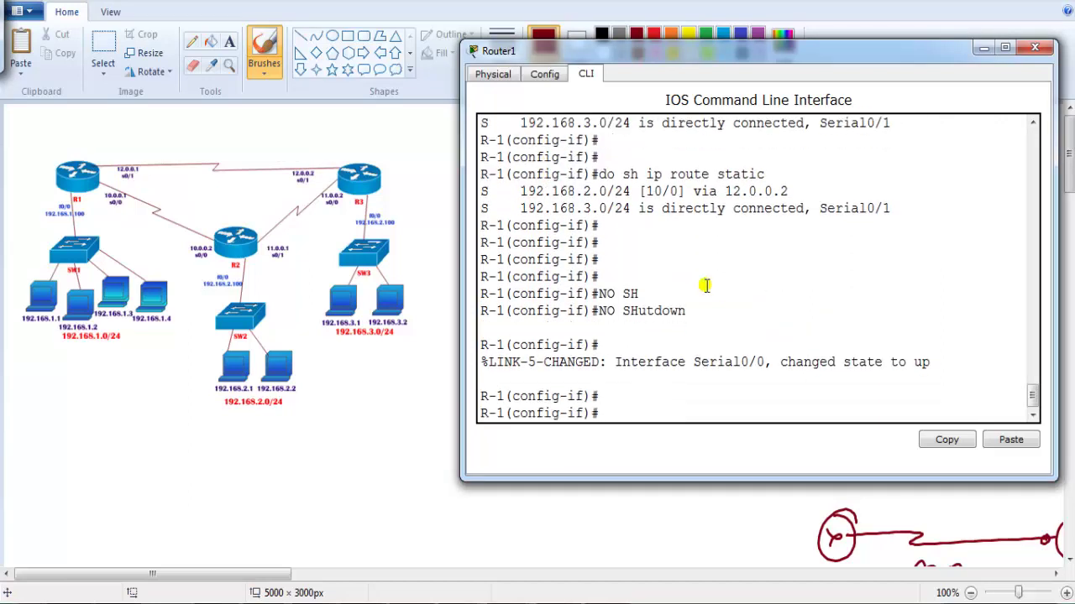
pyautogui.press('Return')
pyautogui.press('Return')
pyautogui.press('Return')
# Step: Show the static routes from configuration mode with do sh ip route static
pyautogui.write('do sh ip rou')
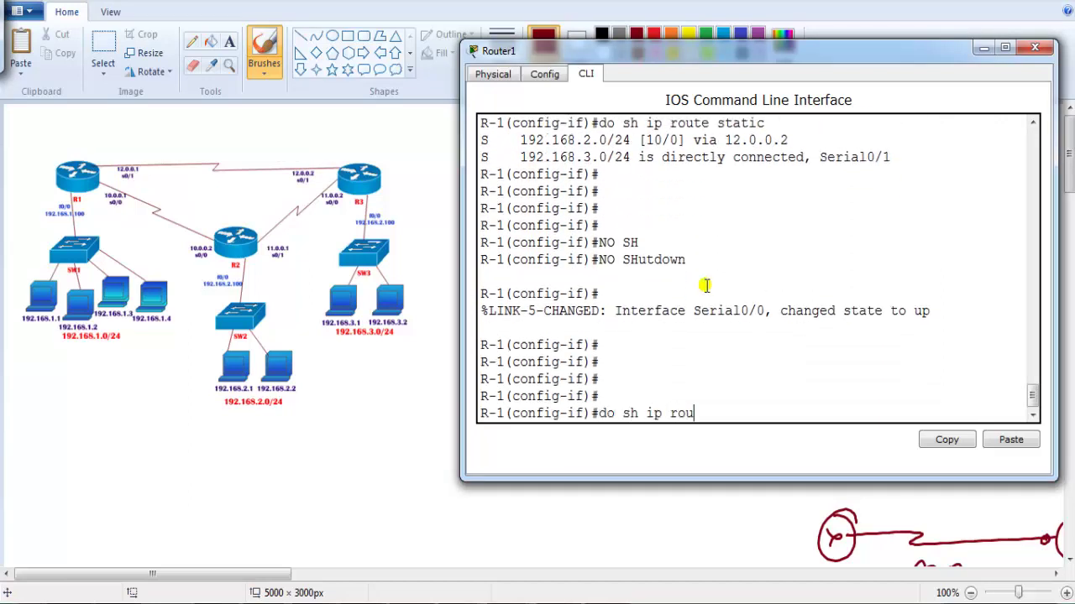
pyautogui.write('te stat')
pyautogui.press('Return')
pyautogui.press('Return')
pyautogui.press('Return')
pyautogui.press('Return')
pyautogui.press('Up')
# Step: Exit configuration mode and list static routes, highlighting the restored [1/0] routes via 10.0.0.2
pyautogui.press('Return')
pyautogui.press('Return')
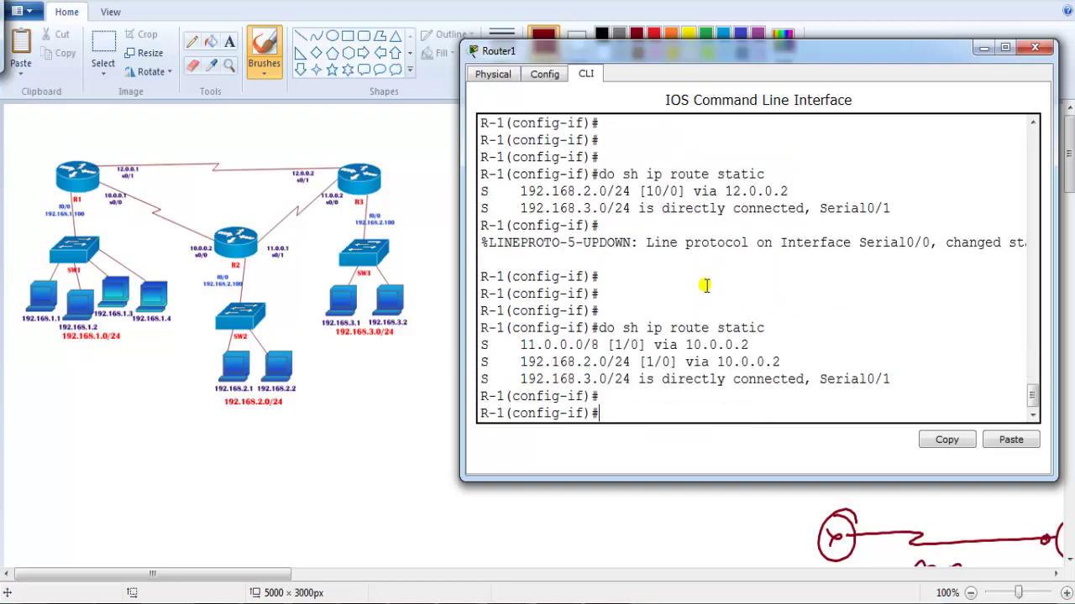
pyautogui.press('Return')
pyautogui.press('Return')
pyautogui.press('Return')
pyautogui.press('Return')
pyautogui.press('Return')
pyautogui.write('end')
pyautogui.press('Return')
pyautogui.press('Return')
pyautogui.write('sh i')
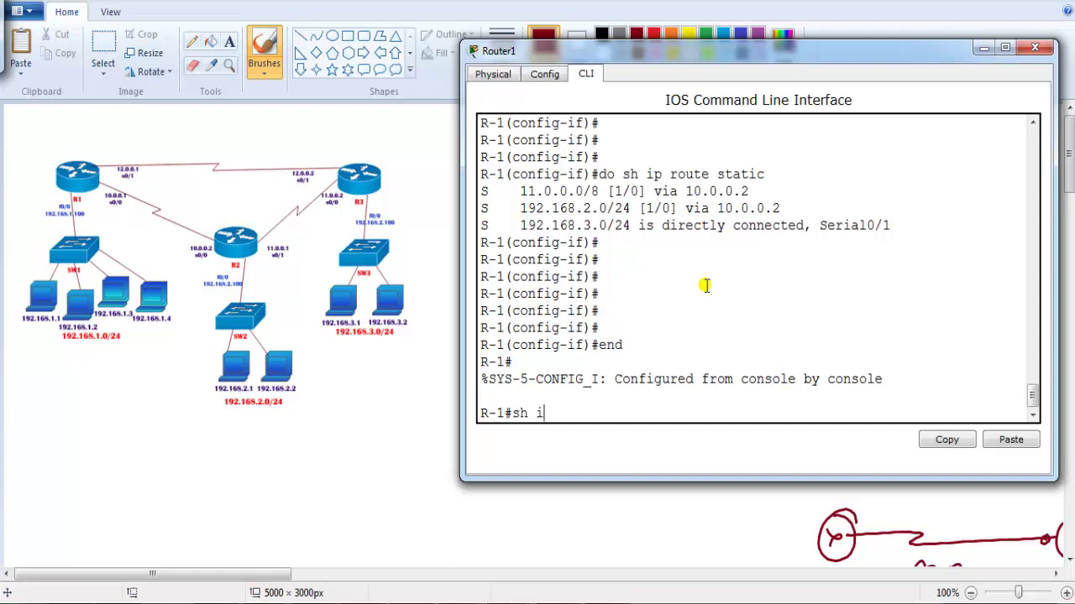
pyautogui.write('p rou')
pyautogui.press('Tab')
pyautogui.write('st')
pyautogui.press('Tab')
pyautogui.press('Return')
pyautogui.press('Return')
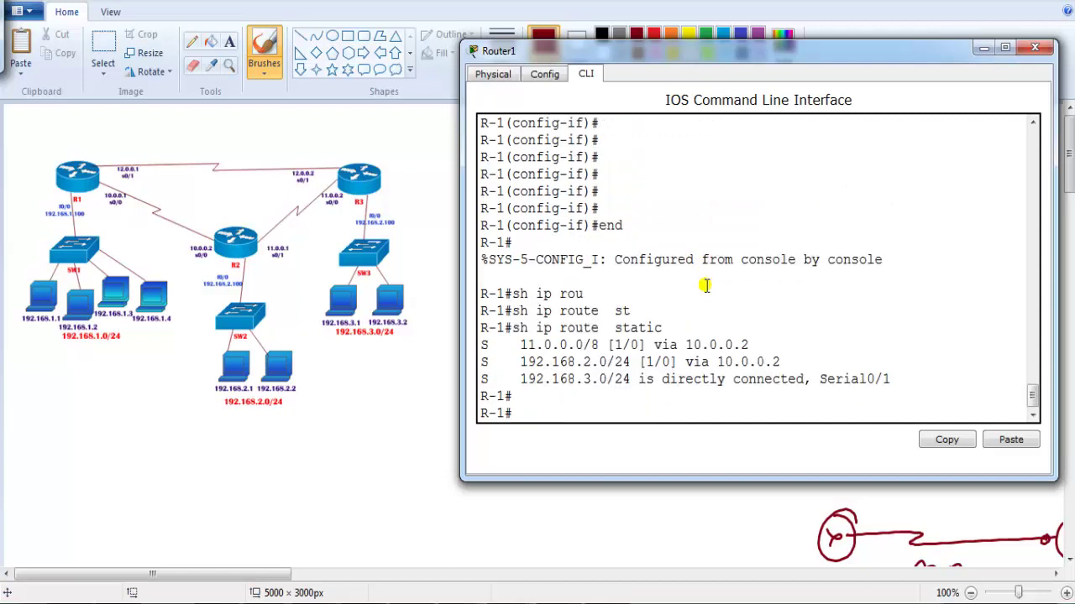
pyautogui.moveTo(613, 351); pyautogui.dragTo(751, 391)
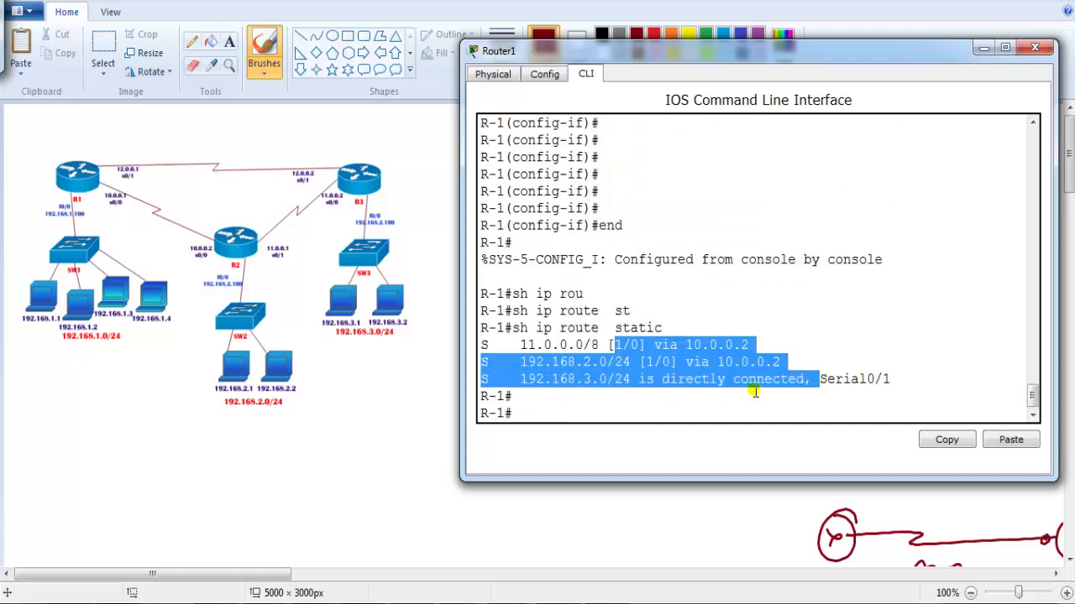
pyautogui.click(723, 392)
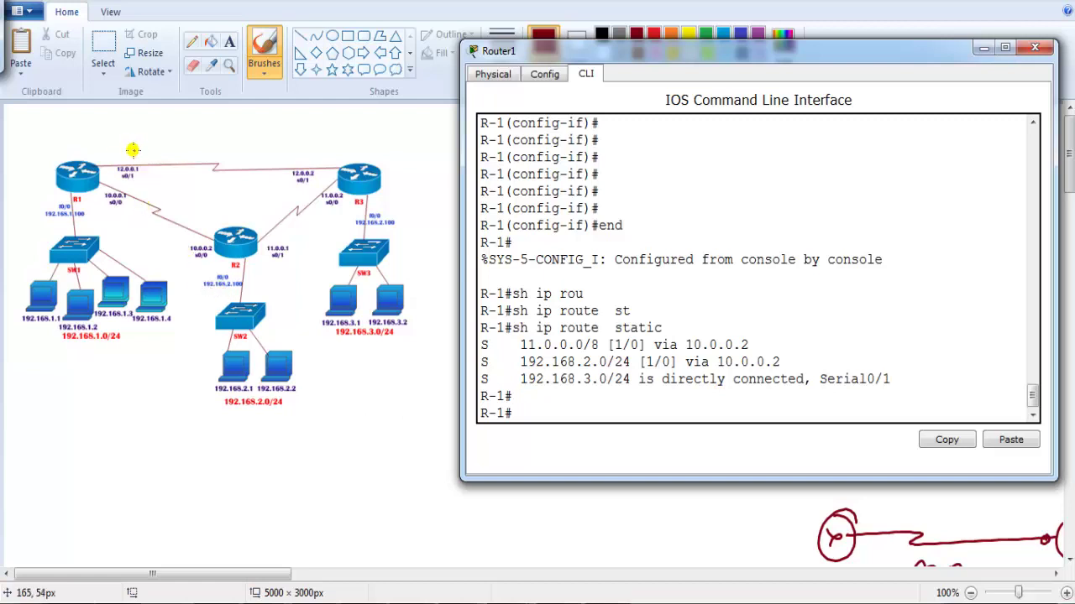
pyautogui.press('Return')
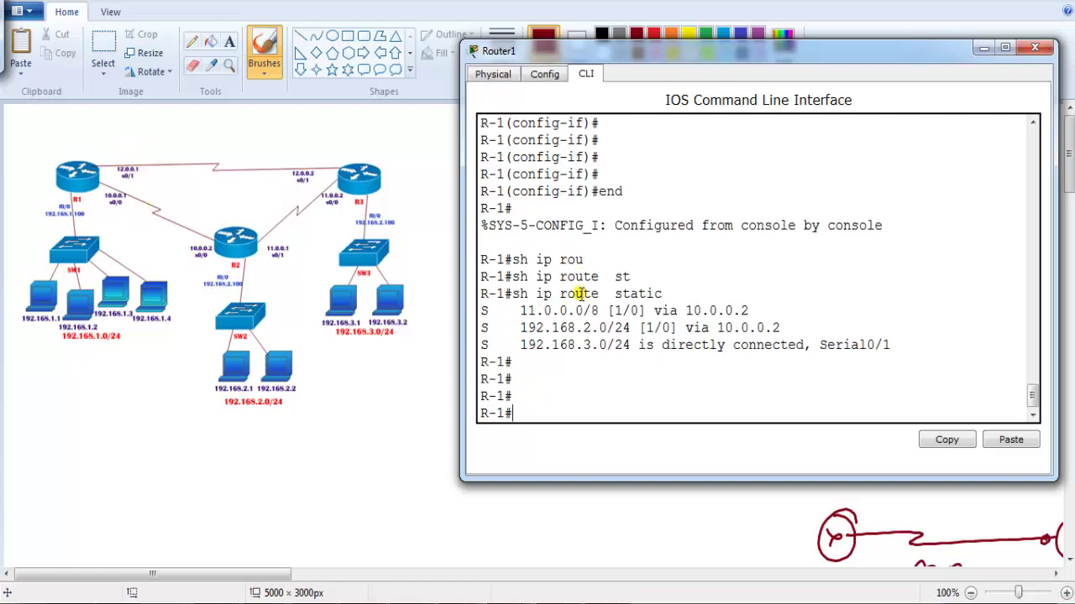
# Step: Shut down interface Serial0/1 and leave configuration mode
pyautogui.write('conf t')
pyautogui.press('Return')
pyautogui.write('itn s0/')
pyautogui.press('Return')
pyautogui.write('int s0/1')
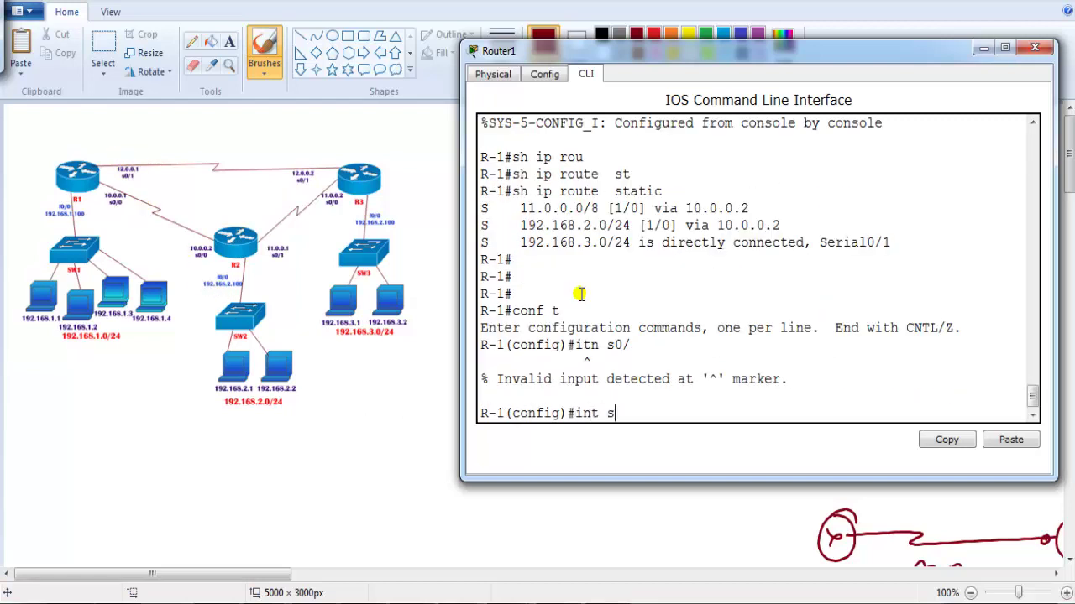
pyautogui.press('Return')
pyautogui.write('sh')
pyautogui.press('Tab')
pyautogui.press('Return')
pyautogui.press('Return')
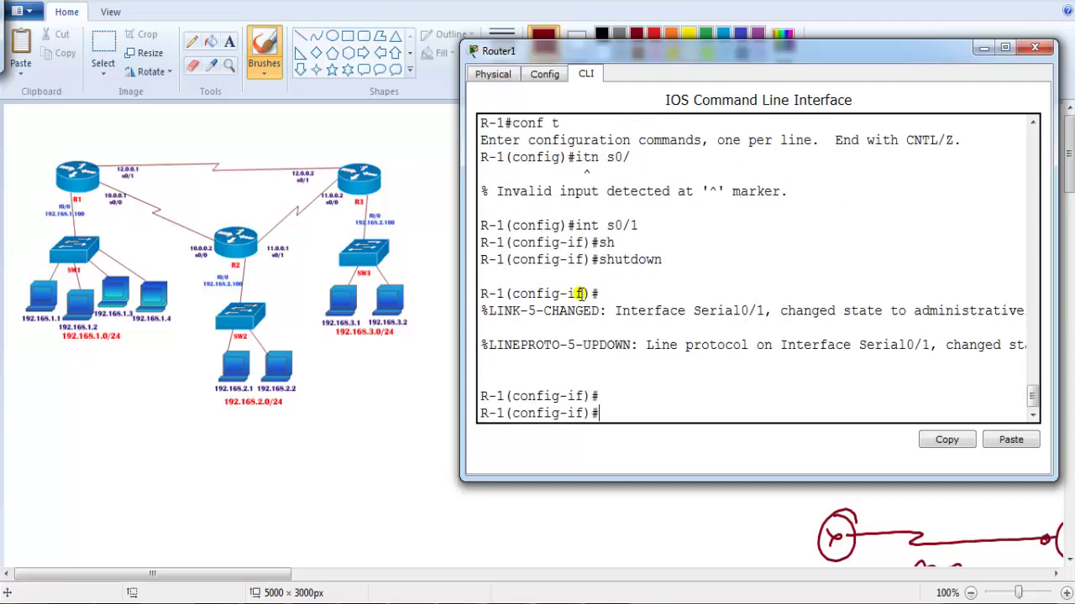
pyautogui.write('end')
pyautogui.press('Return')
# Step: List static routes, highlighting 192.168.3.0/24 now using the [10/0] route via 10.0.0.2
pyautogui.write('sh ip rou')
pyautogui.press('Tab')
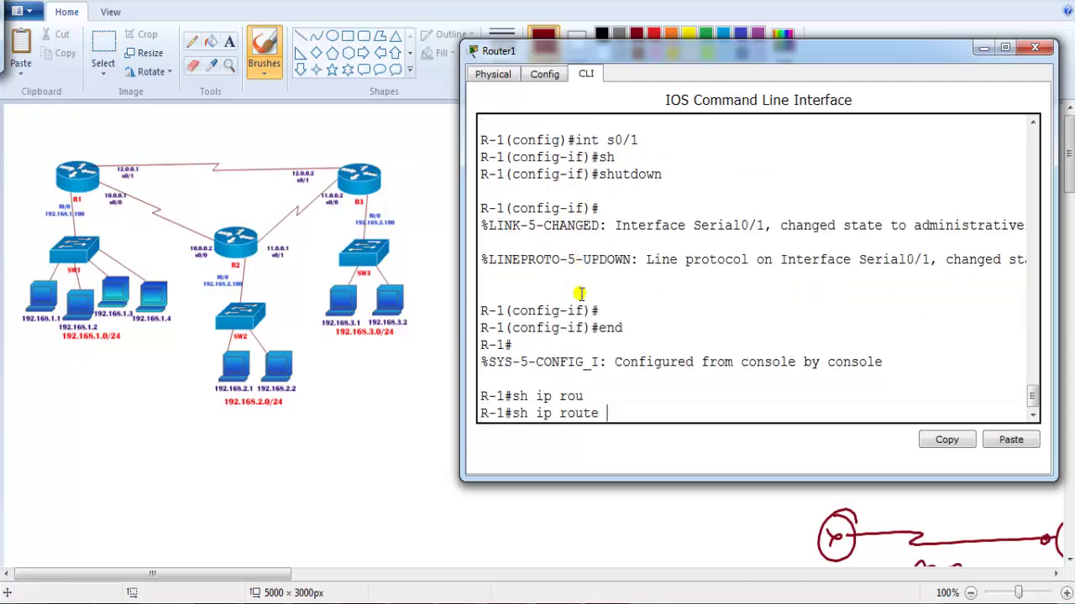
pyautogui.write('st')
pyautogui.press('Tab')
pyautogui.press('Return')
pyautogui.press('Return')
pyautogui.press('Return')
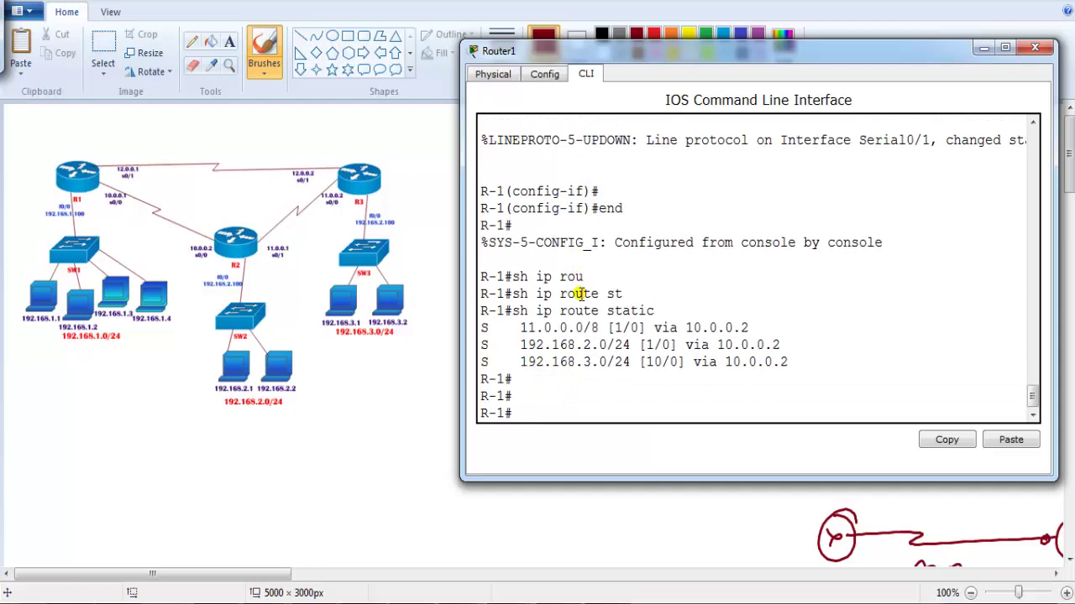
pyautogui.moveTo(553, 361); pyautogui.dragTo(758, 362)
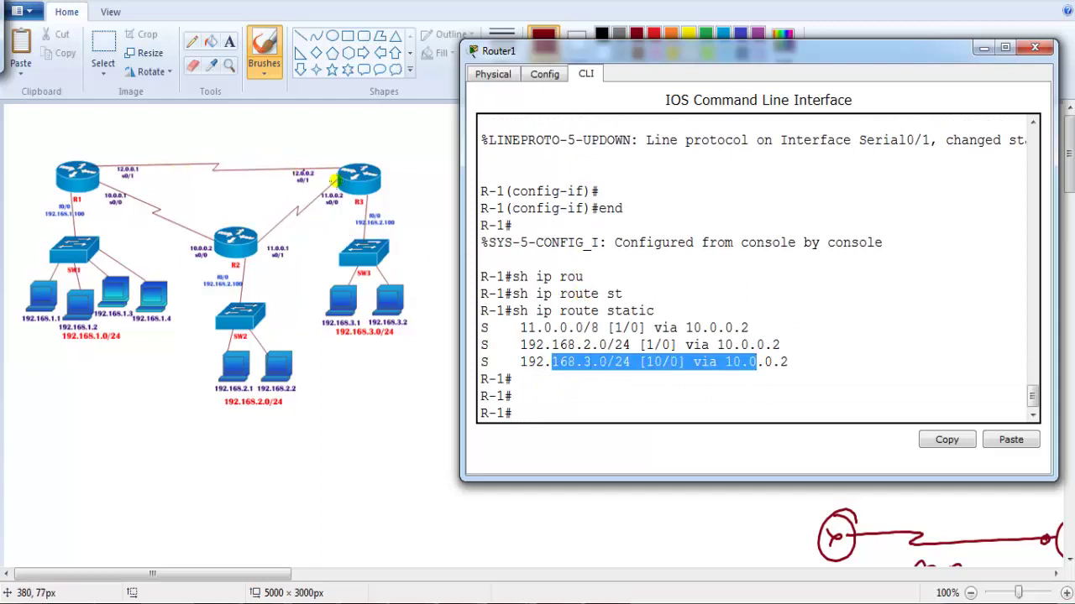
pyautogui.click(625, 371)
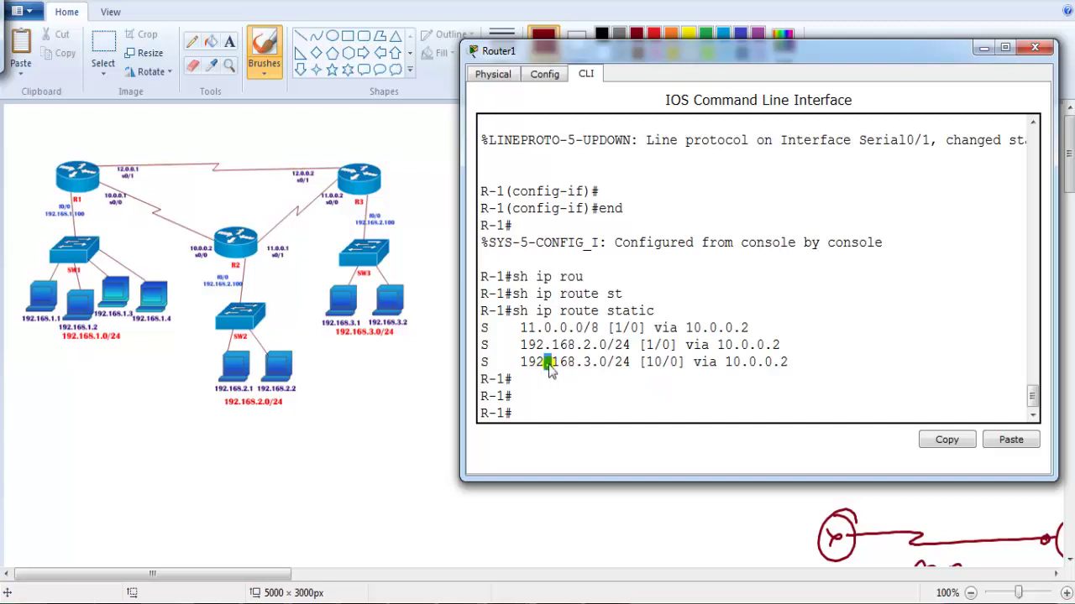
pyautogui.moveTo(527, 362); pyautogui.dragTo(825, 358)
pyautogui.click(747, 361)
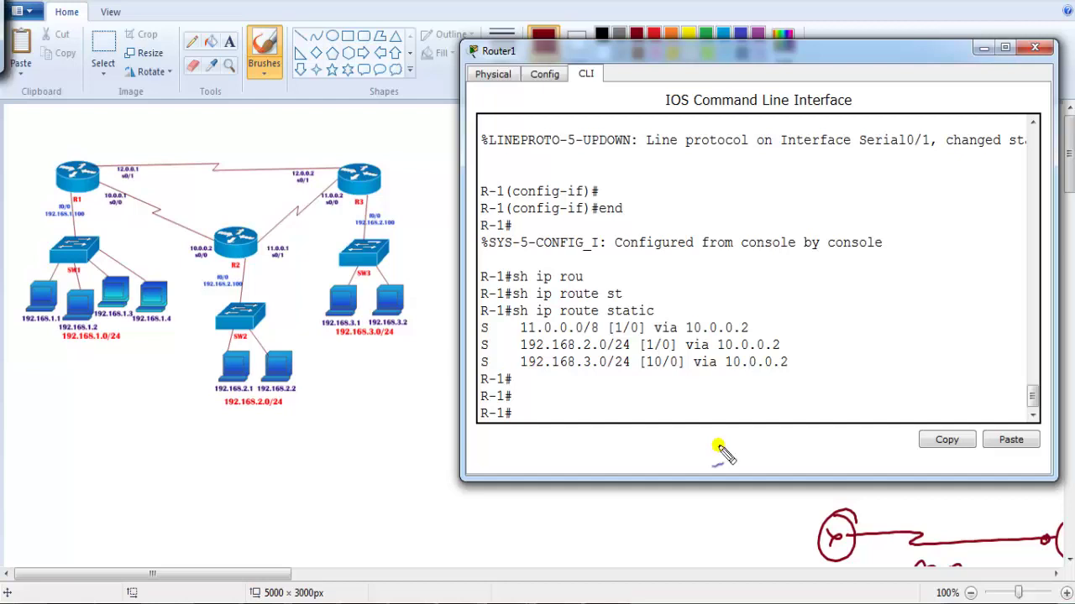
pyautogui.moveTo(110, 203)
pyautogui.mouseDown()
pyautogui.moveTo(159, 239)
pyautogui.moveTo(176, 232)
pyautogui.mouseUp()
pyautogui.moveTo(141, 154)
pyautogui.mouseDown()
pyautogui.moveTo(221, 163)
pyautogui.moveTo(206, 168)
pyautogui.mouseUp()
pyautogui.moveTo(158, 220)
pyautogui.mouseDown()
pyautogui.moveTo(172, 231)
pyautogui.moveTo(161, 243)
pyautogui.moveTo(177, 235)
pyautogui.mouseUp()
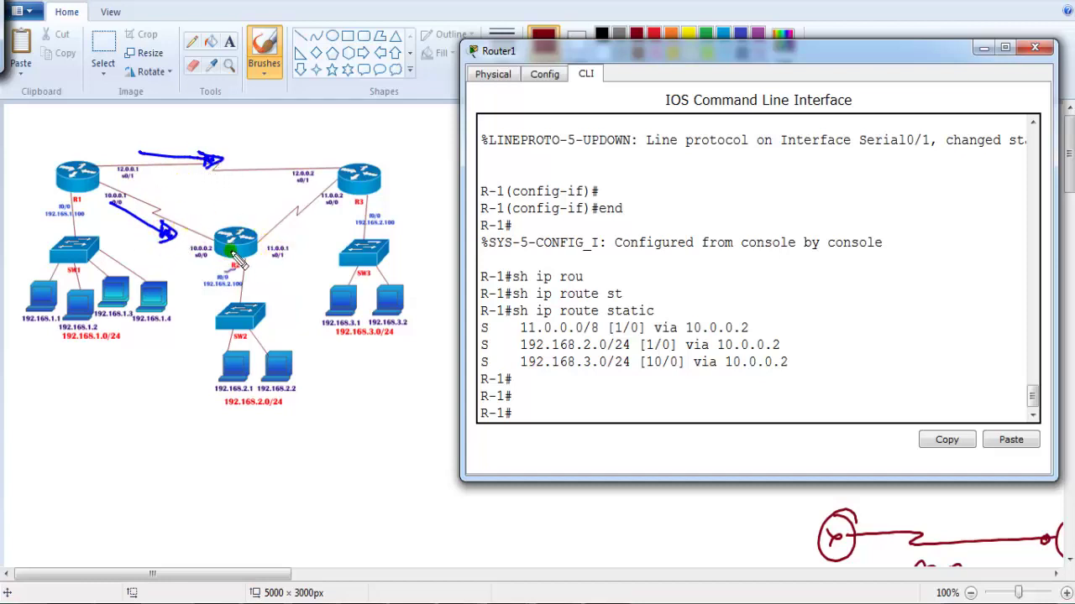